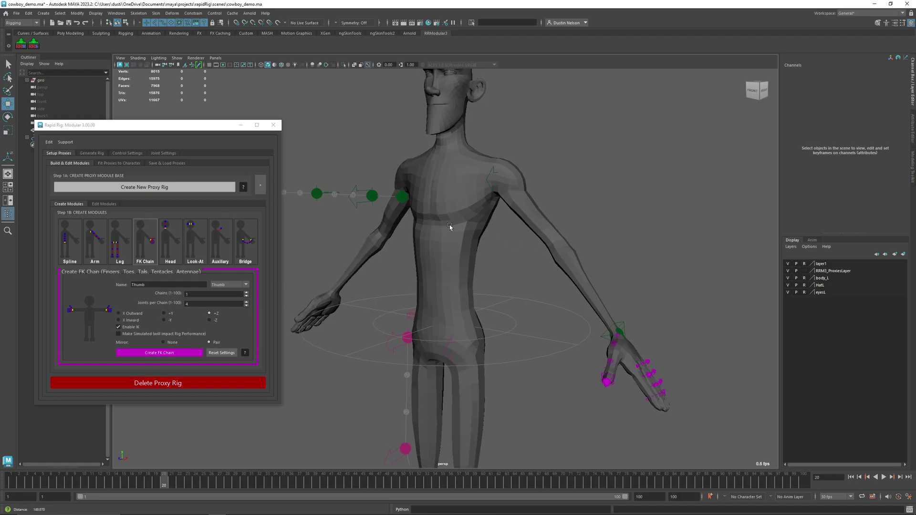
Step: Show the model in wireframe, select the top spine proxy, and set up a Spline module named Neck
middle_click_drag(522, 262, 520, 315, "alt")
right_click_drag(470, 274, 513, 300, "alt")
key("4")
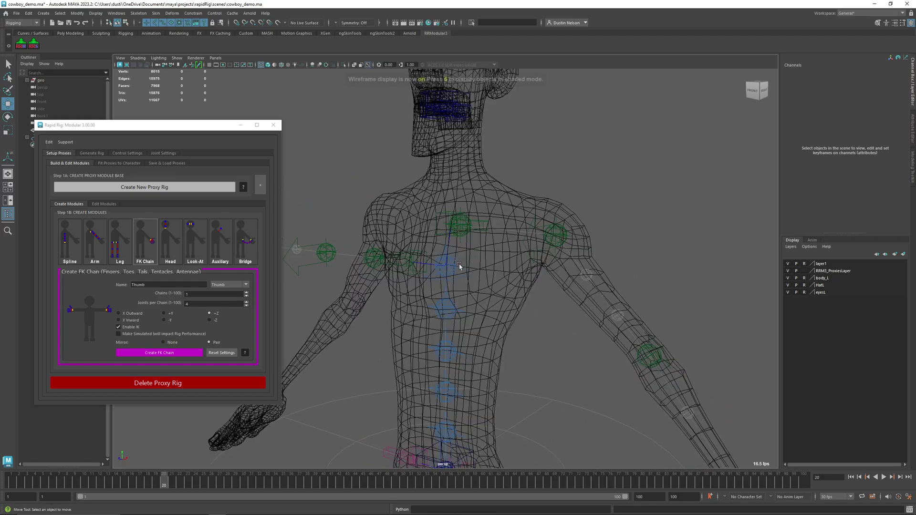
left_click(449, 259)
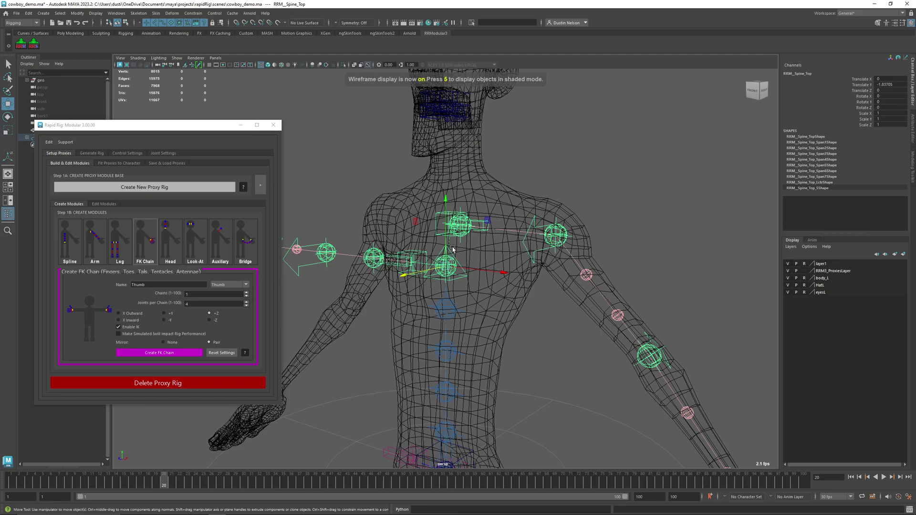
left_click(65, 244)
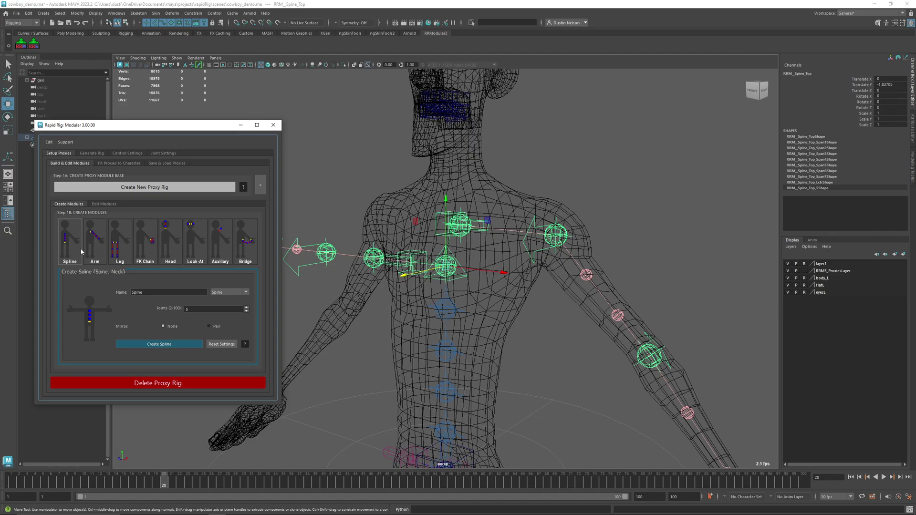
double_click(158, 293)
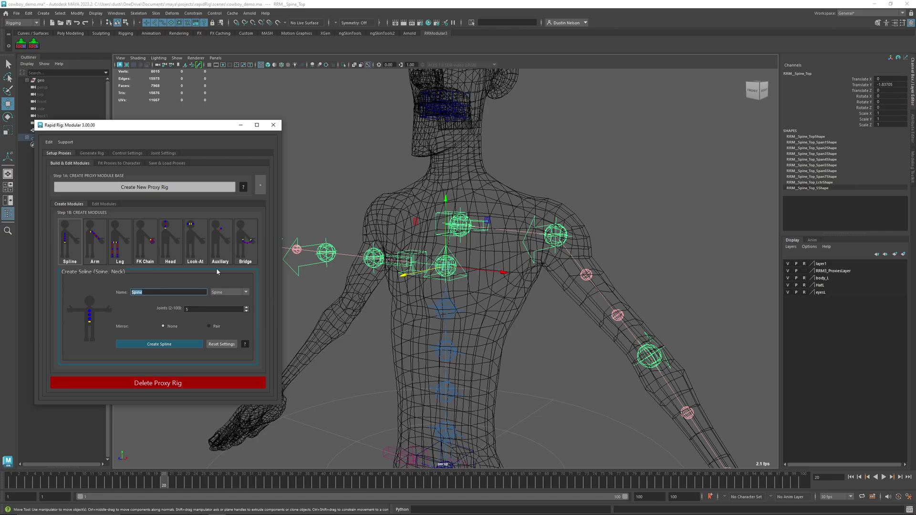
left_click(236, 293)
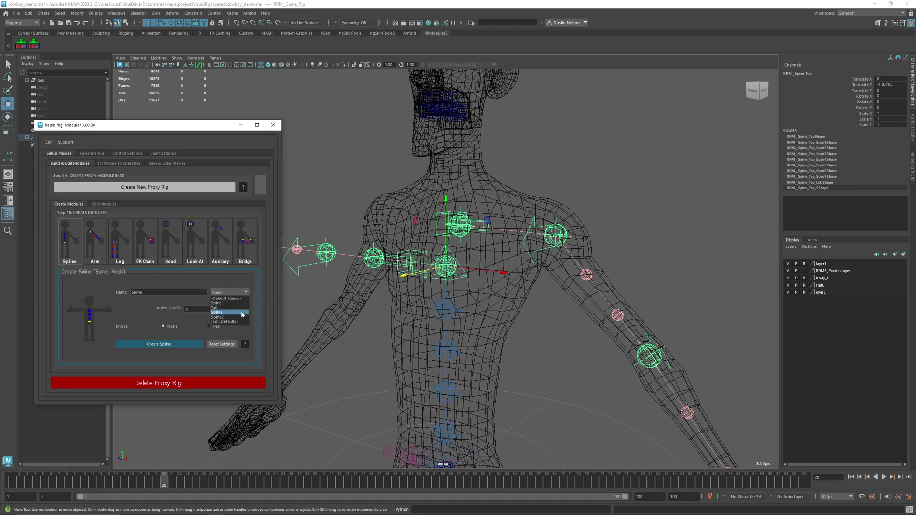
left_click(163, 290)
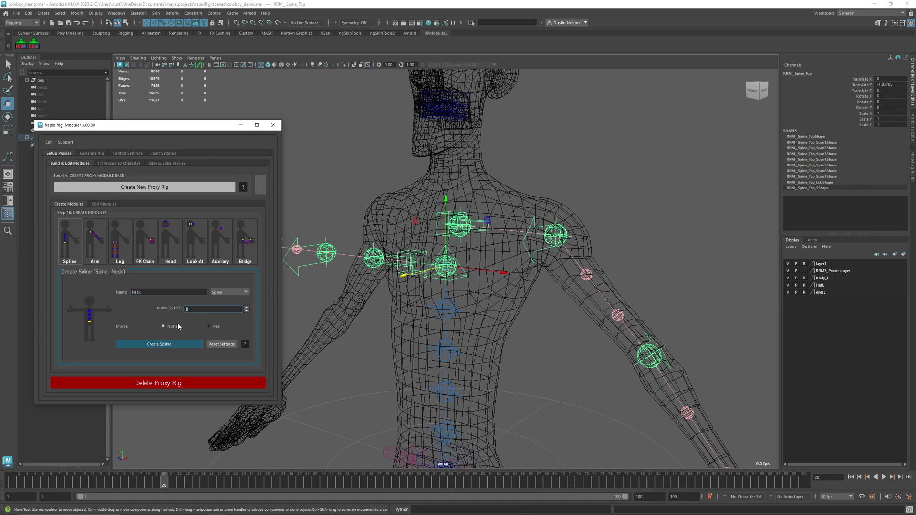
Step: Create the Neck spline module with 2 joints and scale it down uniformly to about 0.49
left_click_drag(513, 174, 492, 271, "alt")
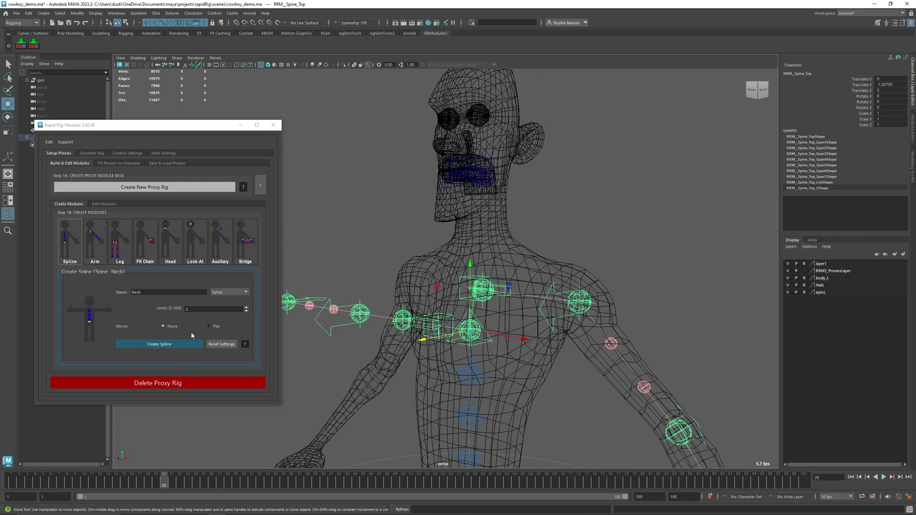
left_click(178, 343)
mouse_move(497, 220)
left_mouse_down("alt")
mouse_move(469, 218)
mouse_move(497, 230)
mouse_move(498, 217)
left_mouse_up("alt")
right_click_drag(498, 217, 447, 166, "alt")
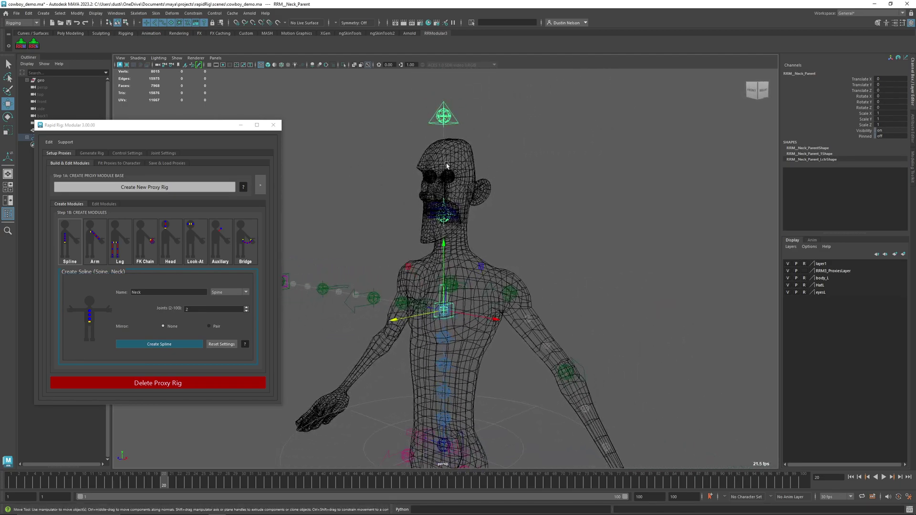
key("r")
left_click_drag(444, 311, 456, 268)
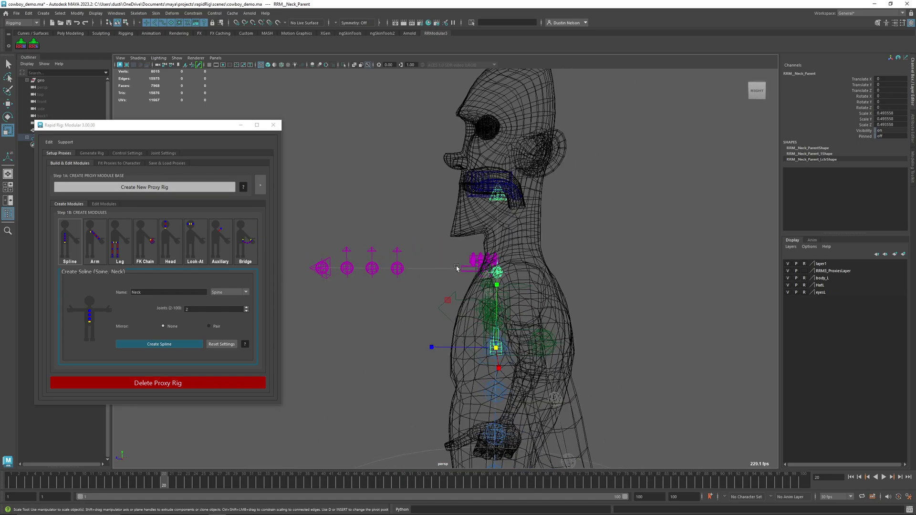
Step: Move the neck module back to about -0.33 in Z so it sits inside the neck
key("w")
left_click_drag(439, 349, 456, 348)
key("q")
left_click_drag(453, 313, 532, 207, "alt")
left_click(444, 303)
key("ctrl+z")
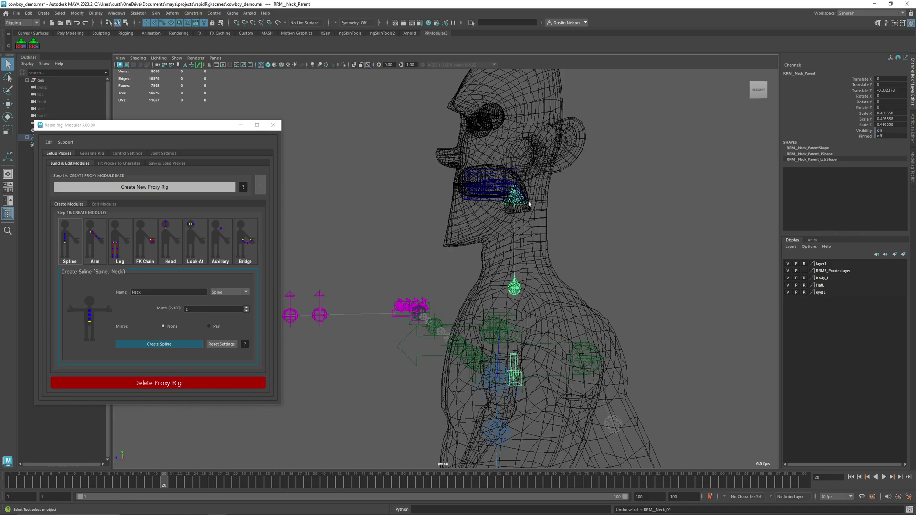
Step: Try adjusting the top neck joint, and undo the neck edits along with the creation of the two-joint module
left_click(525, 205)
left_click(505, 204)
key("w")
left_click_drag(516, 179, 537, 190)
key("ctrl+z")
key("ctrl+z")
key("ctrl+z")
key("ctrl+z")
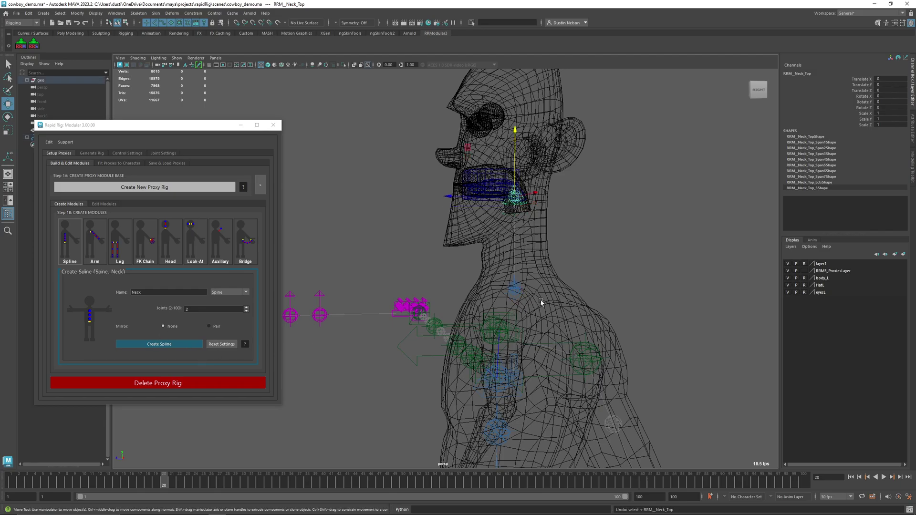
key("ctrl+z")
key("ctrl+z")
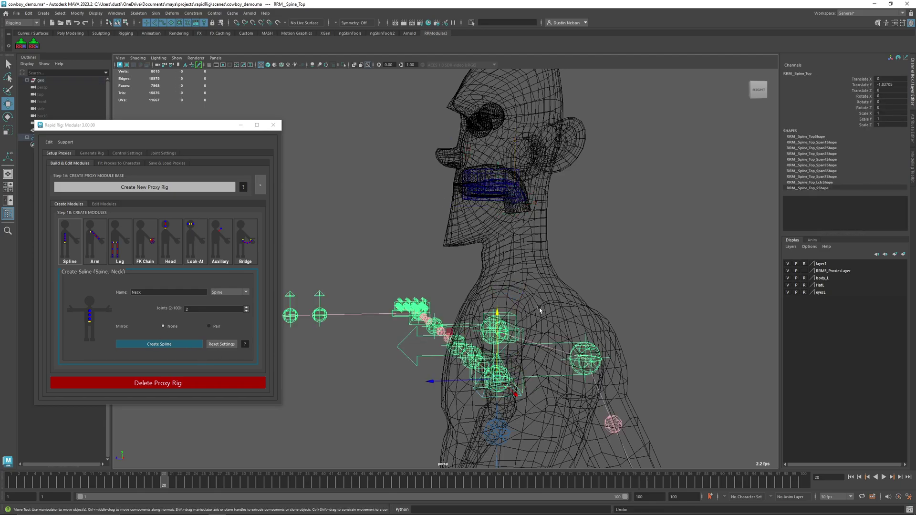
Step: Create the Neck spline module with 3 joints, attached to the top spine proxy
left_click_drag(304, 329, 315, 324, "alt")
left_click_drag(193, 310, 159, 311)
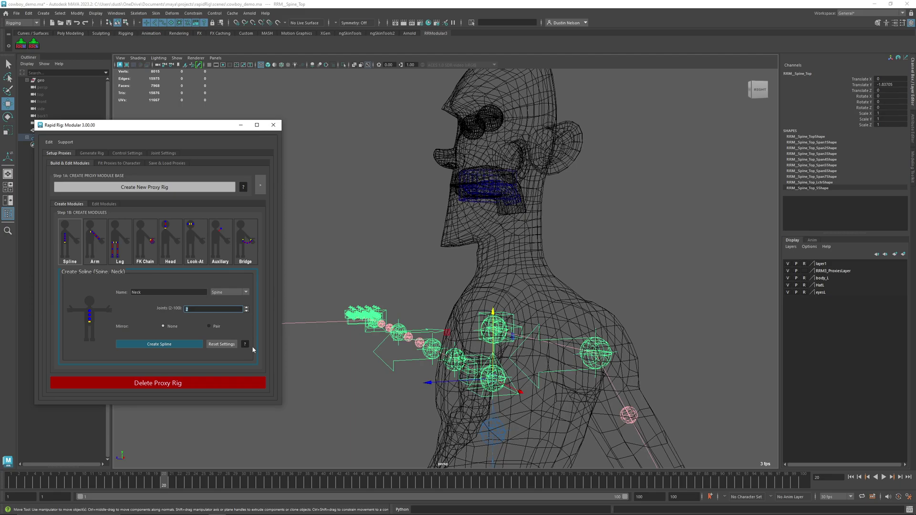
left_click(165, 346)
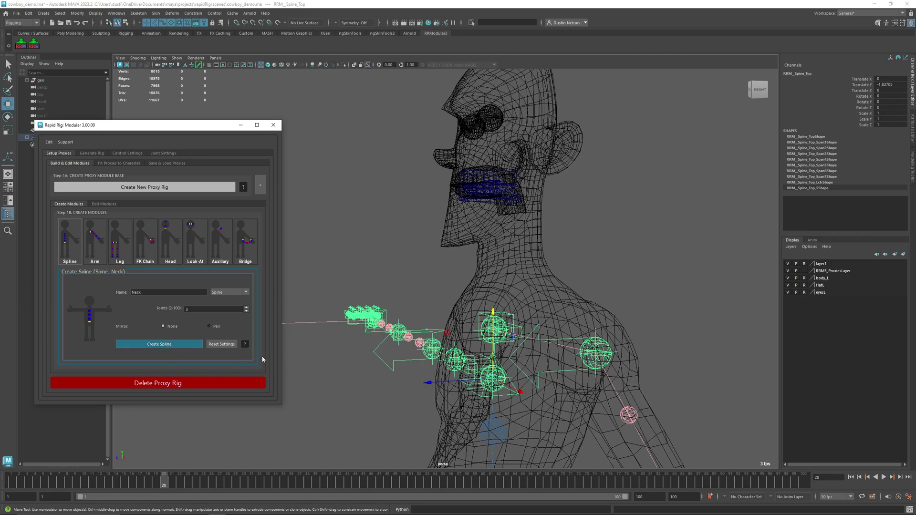
Step: Scale the new neck module down and move its first joint back to about 0.02 in Y and -0.16 in Z
right_click_drag(521, 220, 464, 227, "alt")
key("r")
left_click_drag(484, 364, 502, 259)
key("w")
left_click(466, 296)
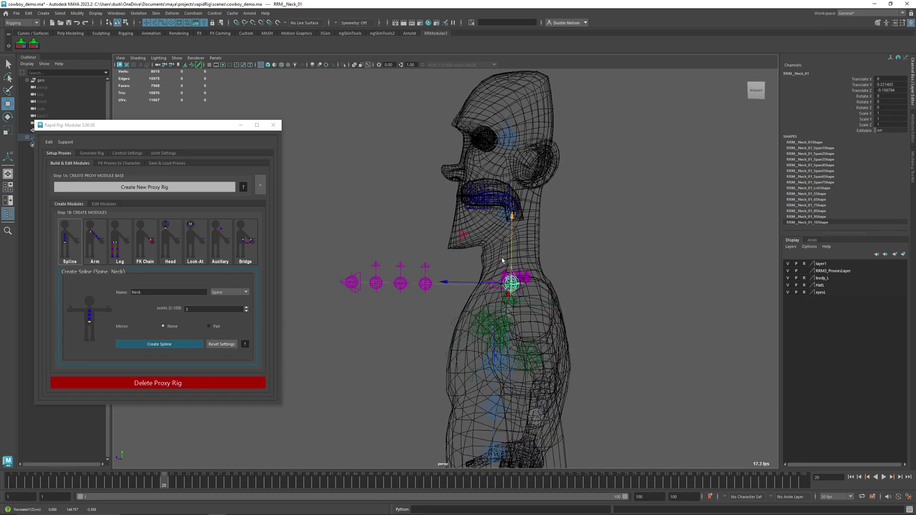
Step: Move the top neck joint to the skull base, about -1.91 in Y and -0.22 in Z, and nudge the second neck joint back
left_click(507, 138)
left_click_drag(508, 120, 516, 181)
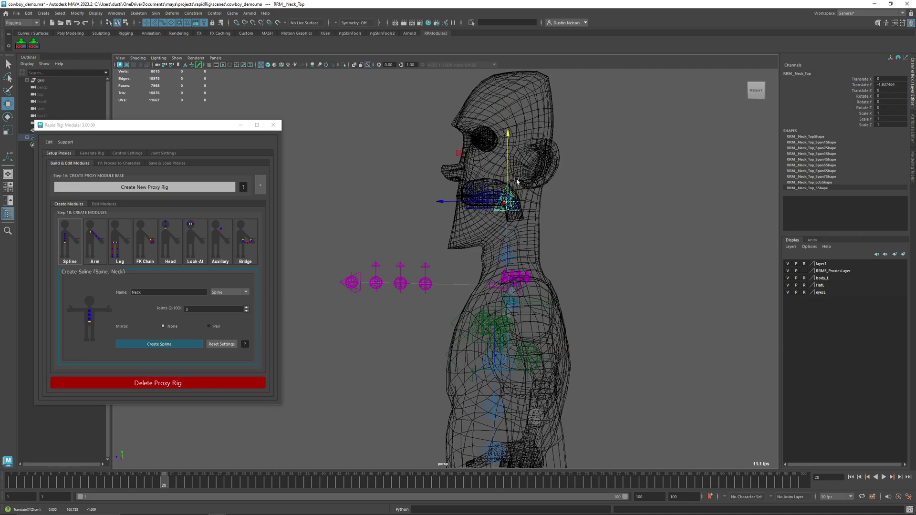
left_click_drag(469, 202, 521, 173)
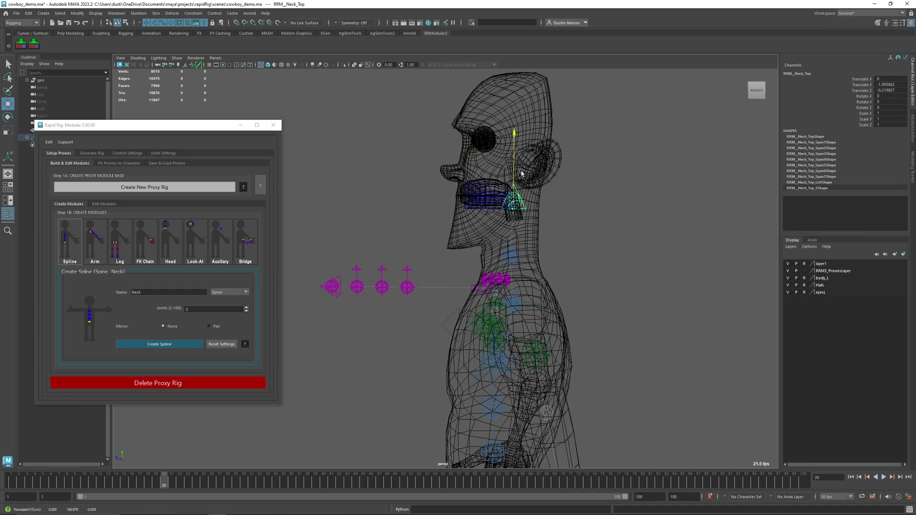
left_click_drag(495, 245, 478, 281, "alt")
left_click(496, 262)
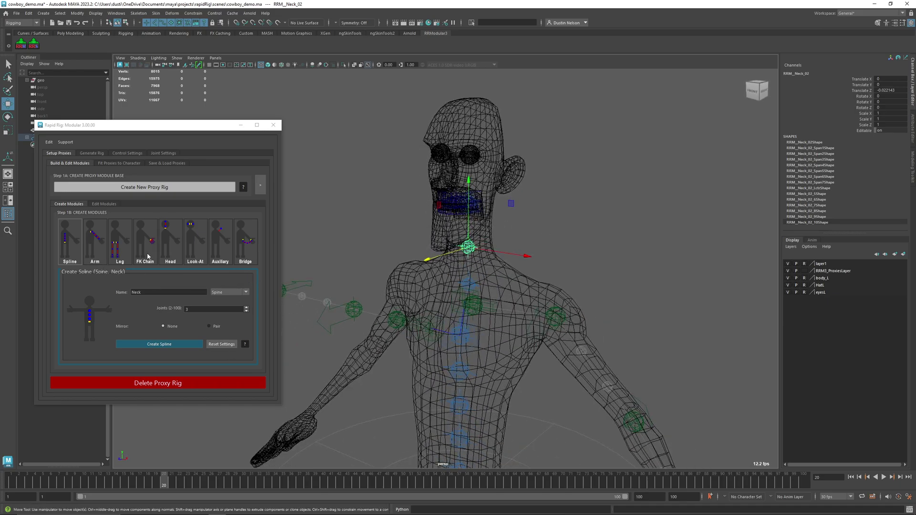
Step: Show the complete Head module options in an enlarged tool window and set the module name to the default Head
left_click(168, 248)
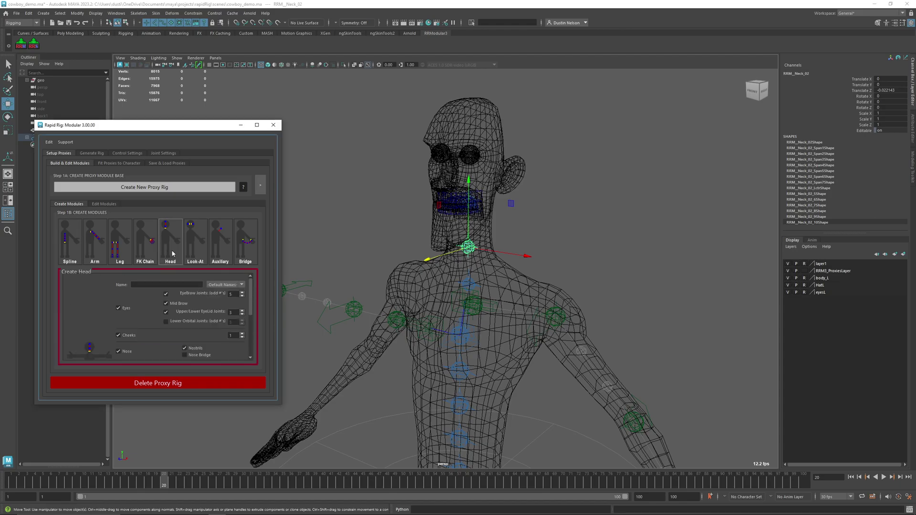
left_click_drag(473, 210, 464, 243, "alt")
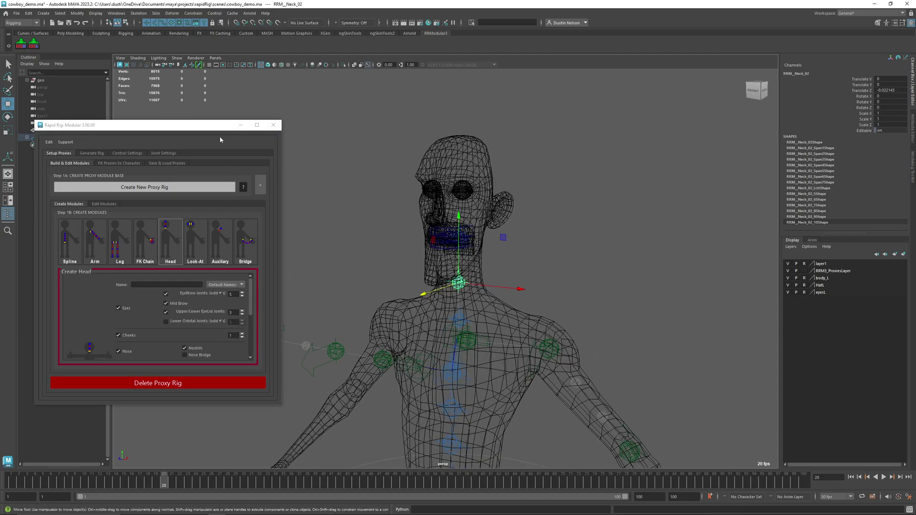
left_click_drag(220, 140, 229, 100)
left_click_drag(293, 370, 315, 494)
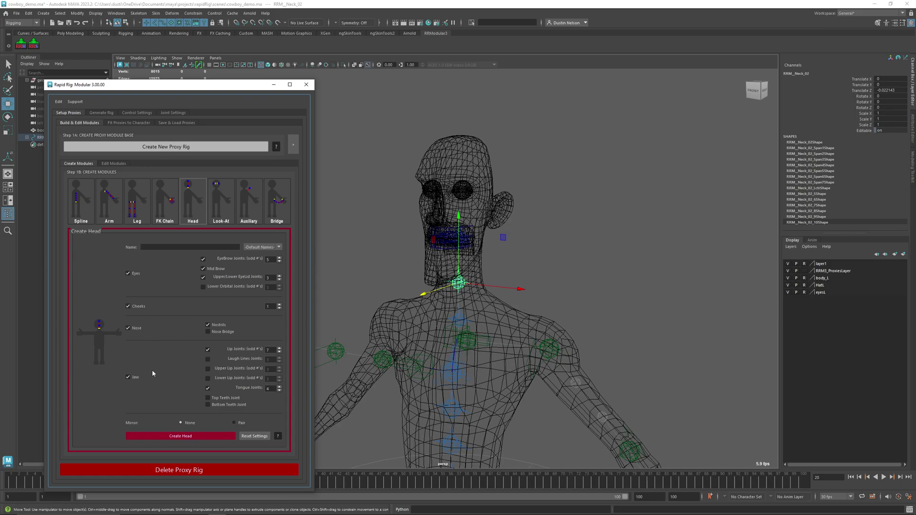
right_click_drag(442, 281, 493, 273, "alt")
middle_click_drag(493, 273, 554, 268, "alt")
left_click_drag(553, 267, 422, 241, "alt")
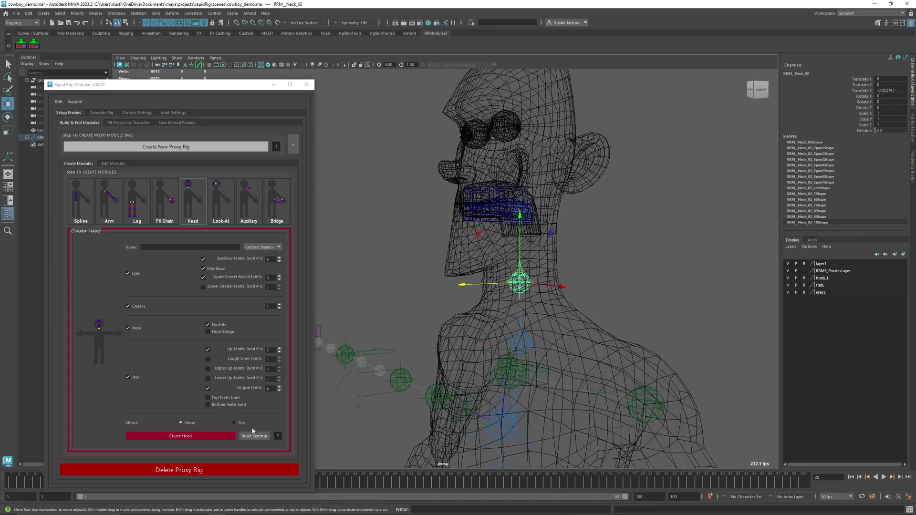
left_click(262, 247)
left_click(258, 253)
left_click_drag(377, 262, 377, 322, "alt")
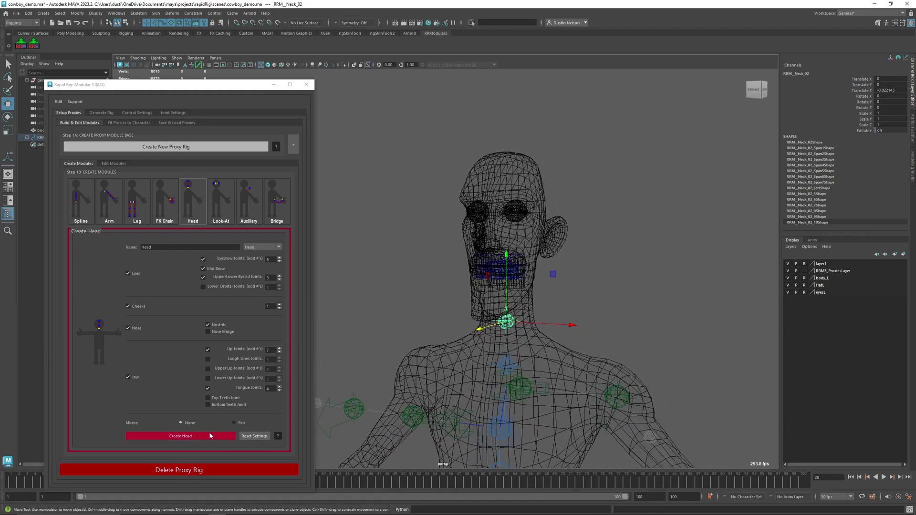
Step: Enable the nose bridge, upper and lower lip, and top and bottom teeth joints, and create the Head module on the selected neck joint
left_click(221, 330)
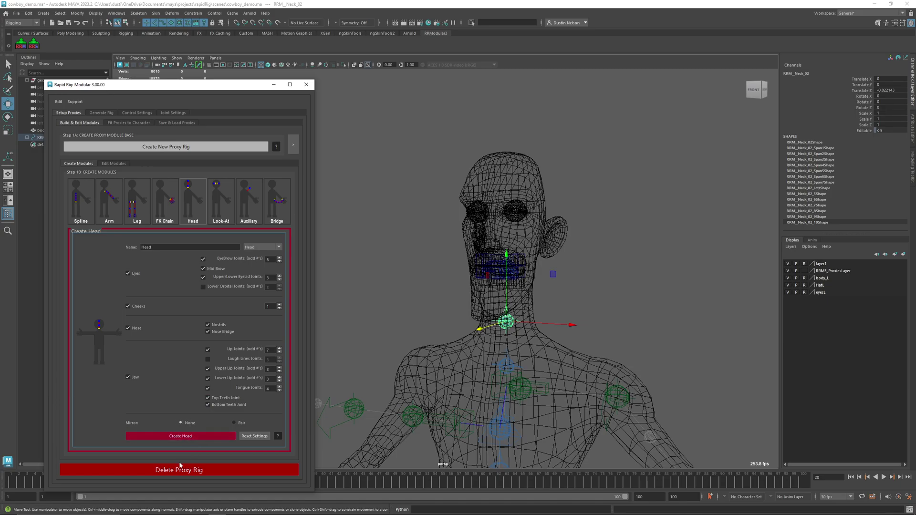
left_click(174, 437)
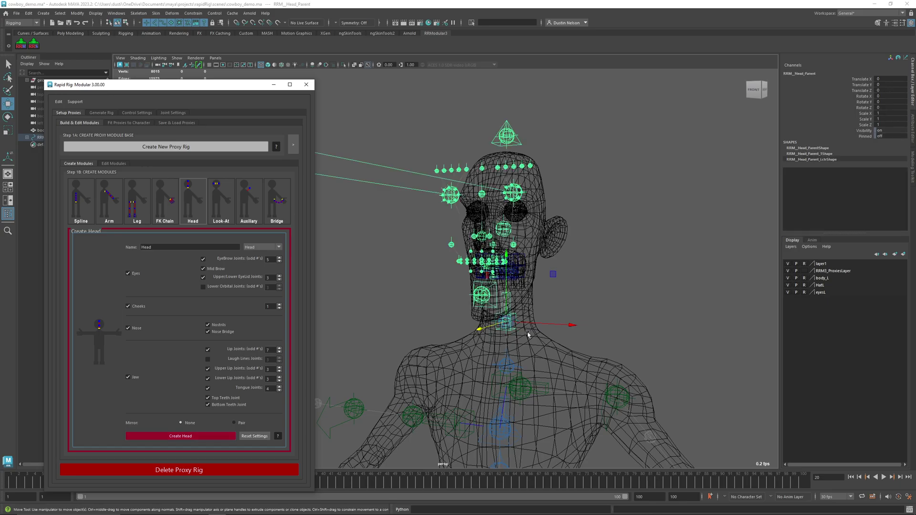
left_click(584, 240)
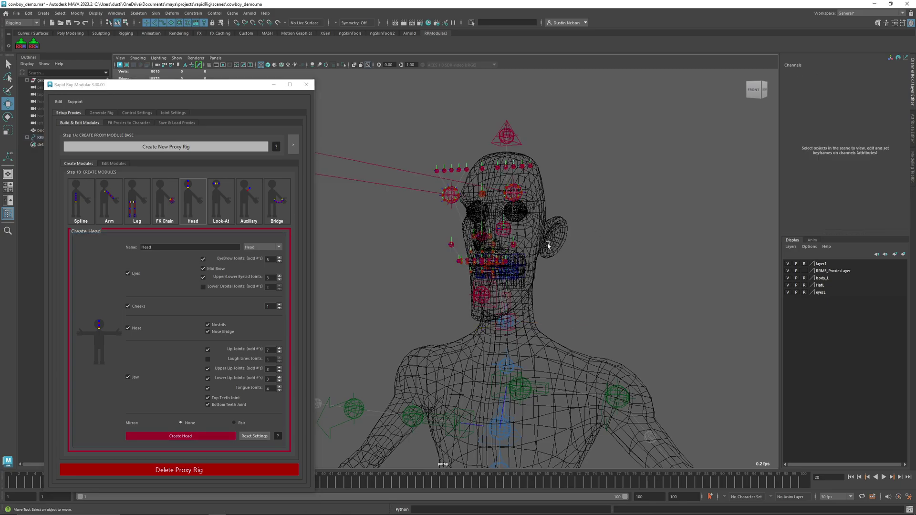
Step: Select the head's left eye proxy and move it back to about -0.81 in Z
left_click_drag(548, 244, 482, 243, "alt")
right_click_drag(481, 243, 558, 268, "alt")
left_click_drag(559, 268, 513, 246, "alt")
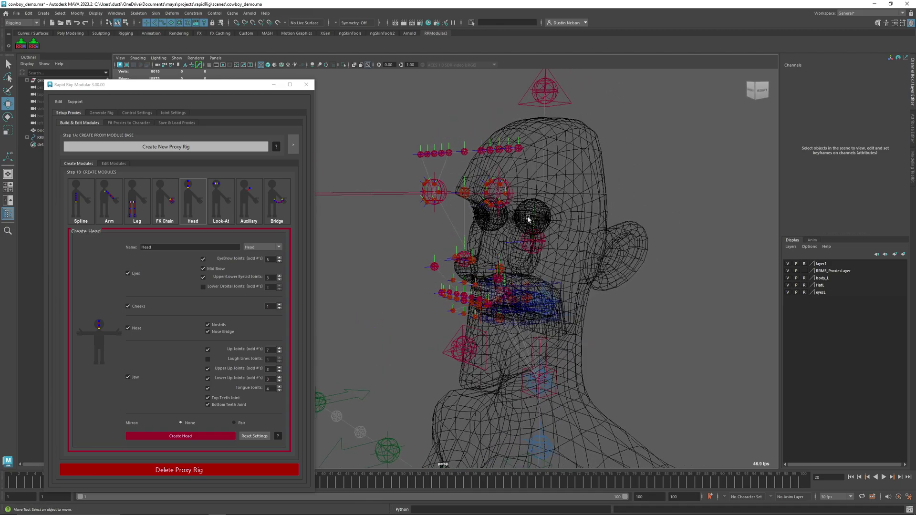
key("5")
left_click_drag(528, 219, 543, 235, "alt")
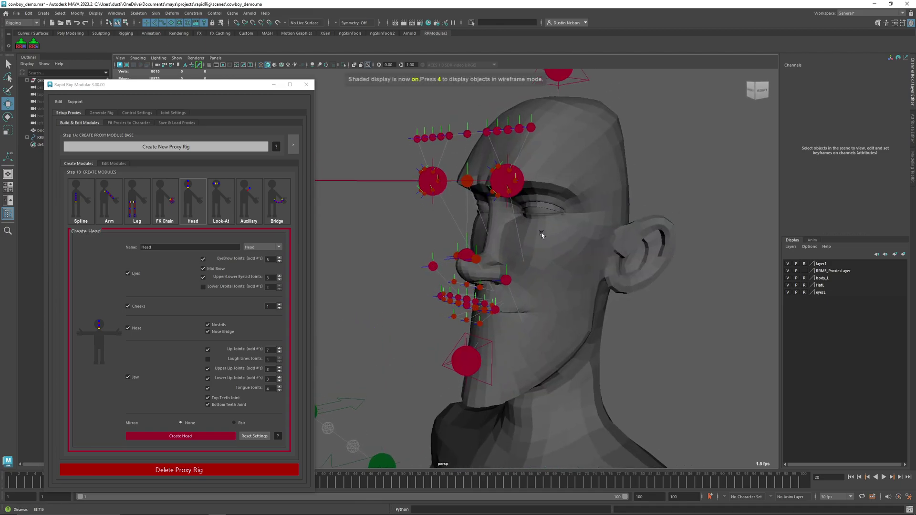
left_click(499, 182)
left_click_drag(498, 181, 527, 218, "alt")
key("ctrl+z")
left_click_drag(422, 199, 591, 209)
key("4")
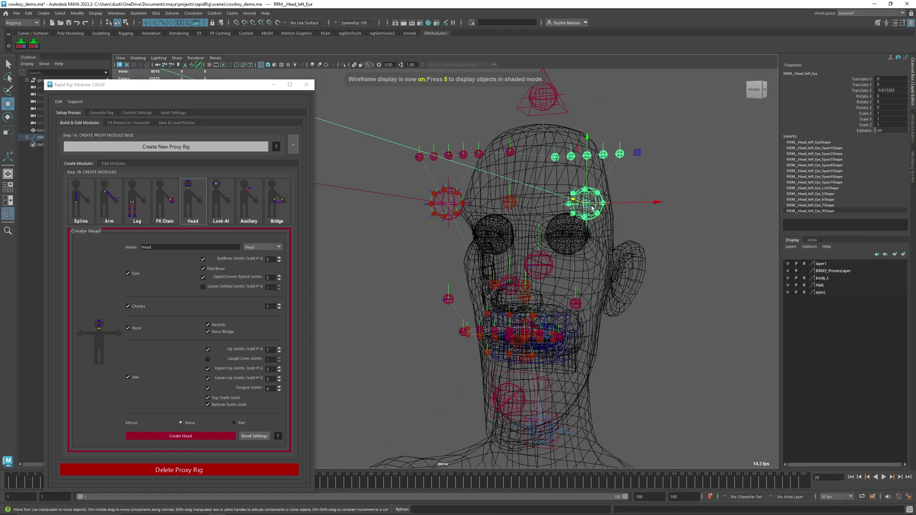
Step: Move the left eye proxy onto the left eyeball, at about -0.32 in X, -0.46 in Y and -1.16 in Z
left_click_drag(652, 202, 629, 204)
left_click_drag(565, 175, 431, 237)
left_click_drag(431, 236, 516, 245, "alt")
scroll(606, 271, "up", 4)
left_click_drag(606, 271, 614, 259, "alt")
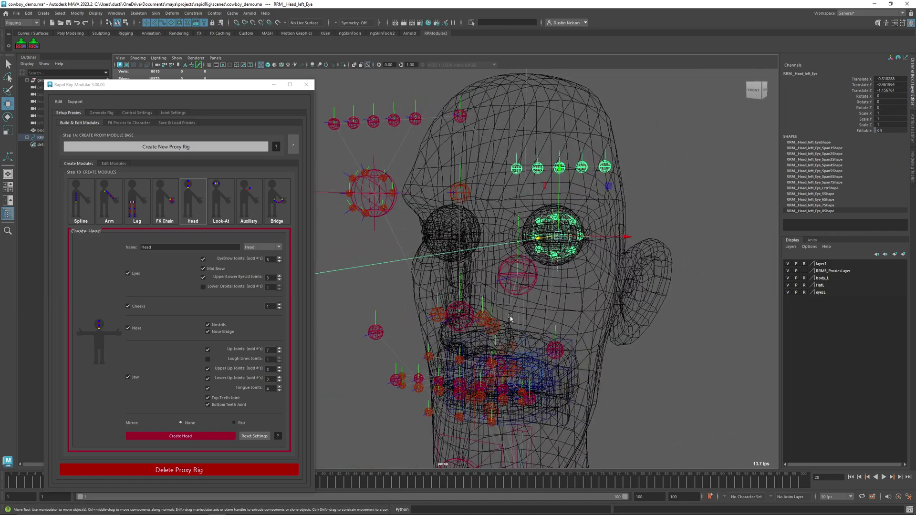
Step: Center the left eye proxy horizontally on the eyeball in the front view, at about -0.58 in X
key("space")
key("space")
middle_click_drag(377, 268, 328, 215, "alt")
mouse_move(481, 284)
right_mouse_down("alt")
mouse_move(495, 298)
mouse_move(540, 296)
mouse_move(642, 334)
right_mouse_up("alt")
key("4")
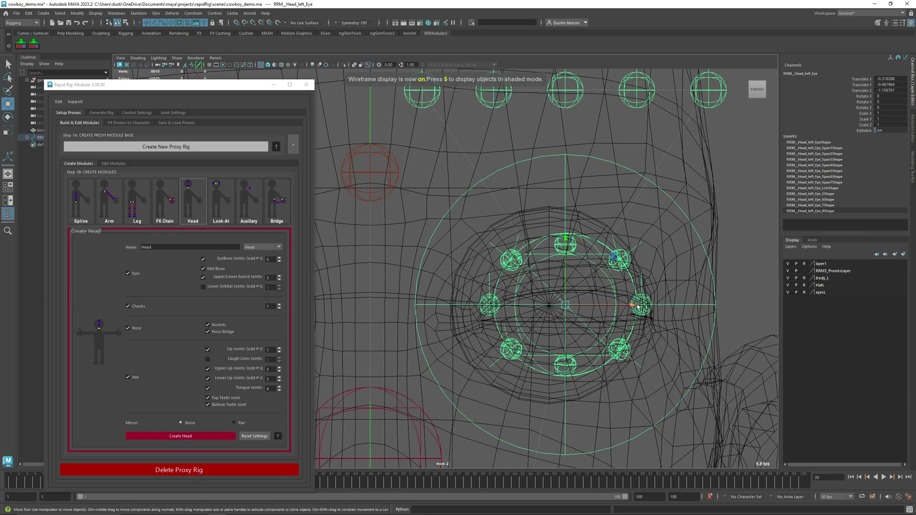
mouse_move(630, 306)
left_mouse_down()
mouse_move(657, 306)
mouse_move(590, 308)
mouse_move(613, 308)
left_mouse_up()
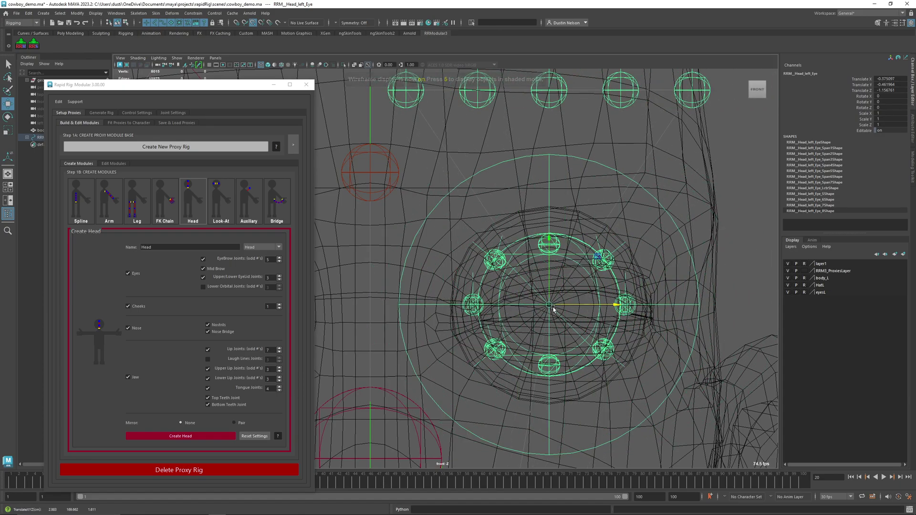
Step: Adjust the left eye proxy's depth against the eyeball in the side view to about -1.09 in Z
key("space")
key("space")
scroll(498, 306, "up", 4)
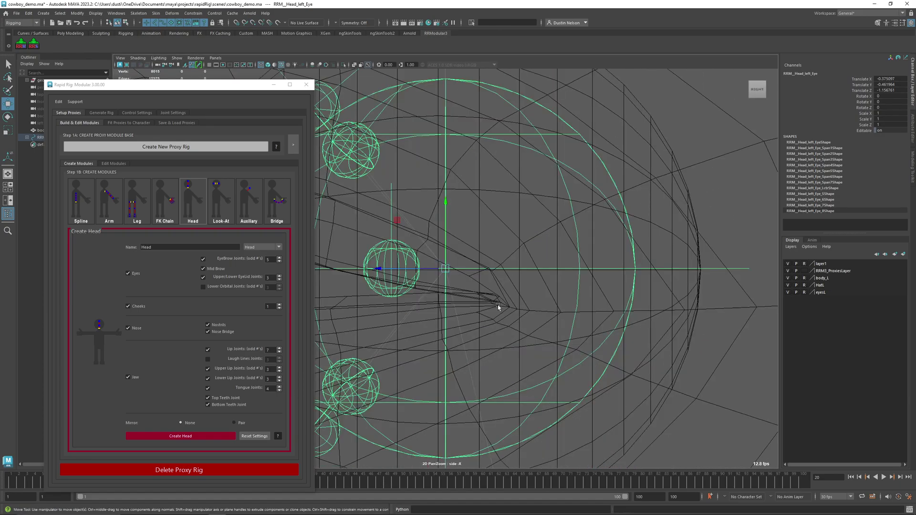
left_click_drag(381, 269, 334, 269)
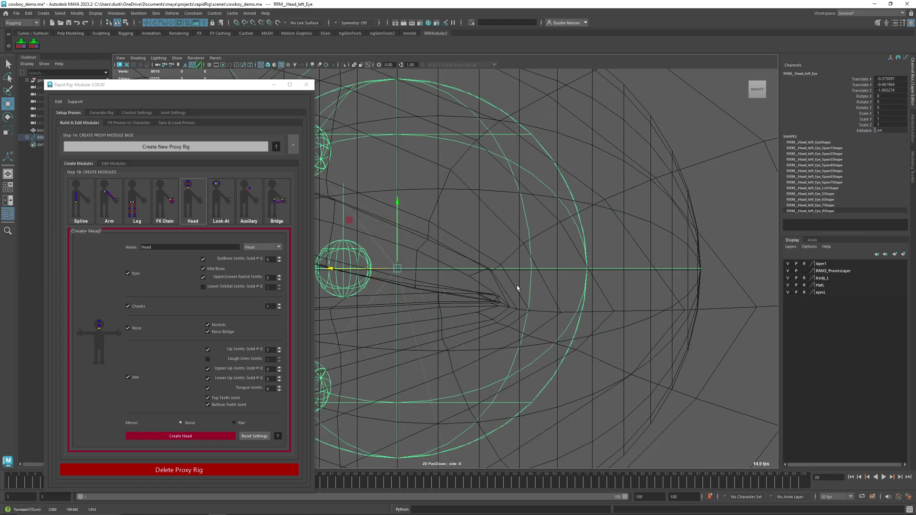
scroll(516, 287, "down", 8)
scroll(610, 326, "up", 3)
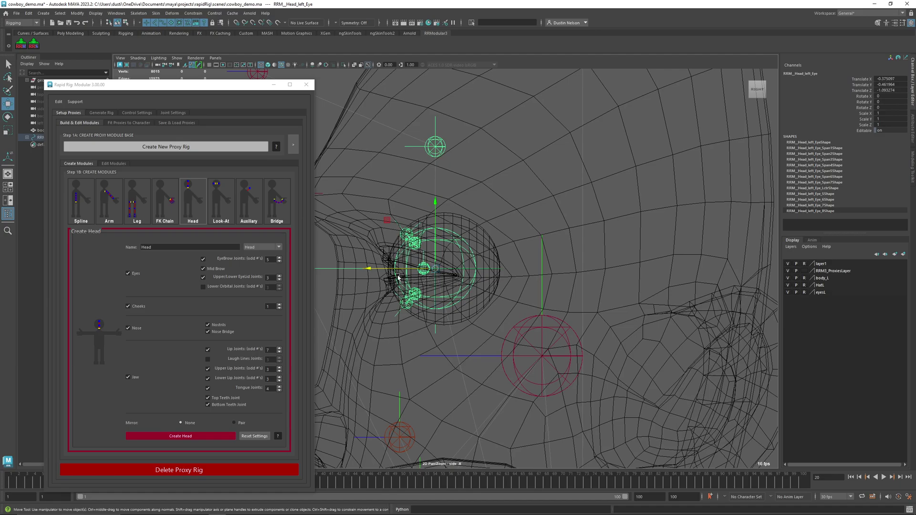
Step: Move the left eye proxy to about -1.15 in Z and scale it uniformly to about 1.39 to match the eyeball
left_click_drag(383, 272, 466, 269)
key("r")
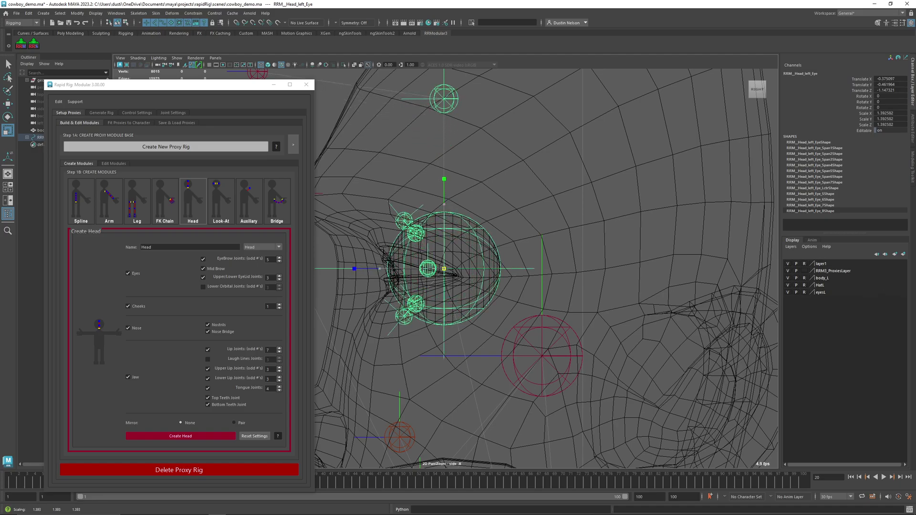
key("space")
key("space")
key("5")
scroll(622, 226, "up", 6)
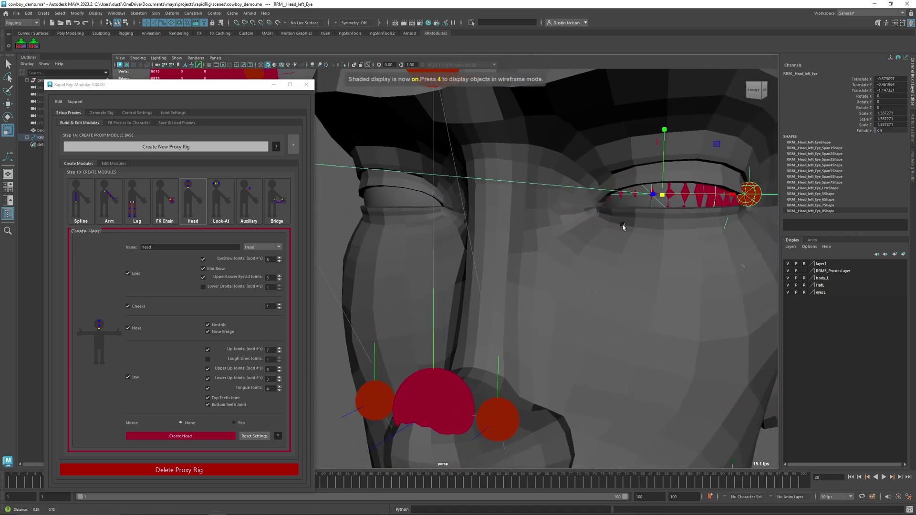
Step: Rotate the left eye's middle top eyelid proxy to about 42.8 in X, down to the upper lid's edge
left_click_drag(623, 227, 609, 139, "alt")
key("4")
key("q")
left_click(600, 147)
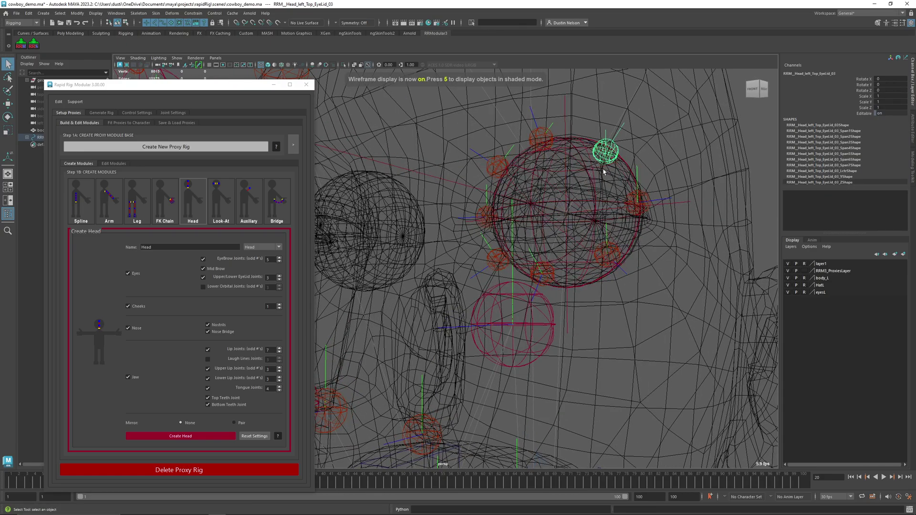
scroll(603, 153, "down", 3)
left_click(522, 177)
left_click_drag(525, 177, 549, 194, "alt")
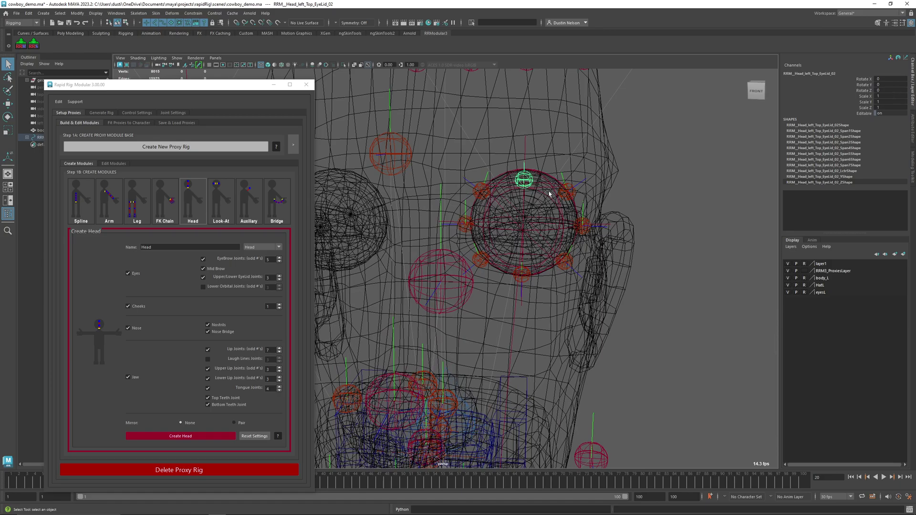
key("5")
key("e")
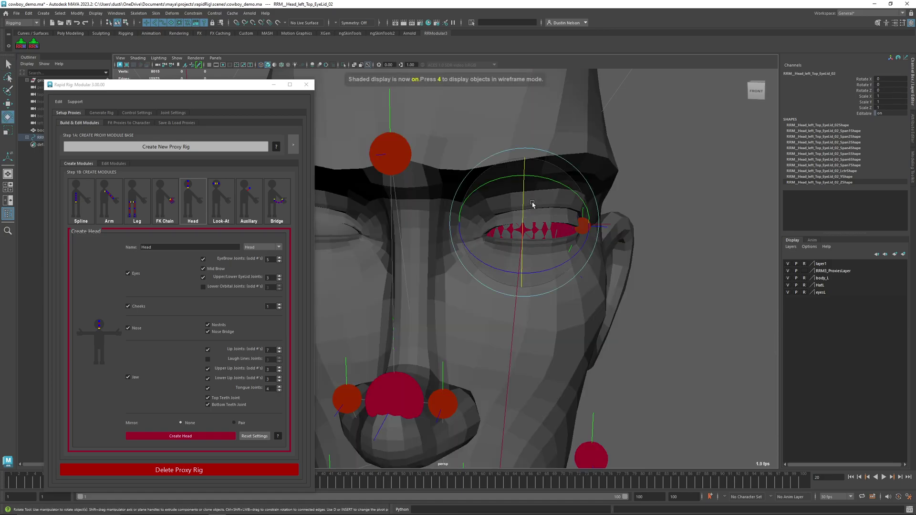
mouse_move(521, 205)
left_mouse_down()
mouse_move(528, 257)
mouse_move(568, 261)
left_mouse_up()
key("q")
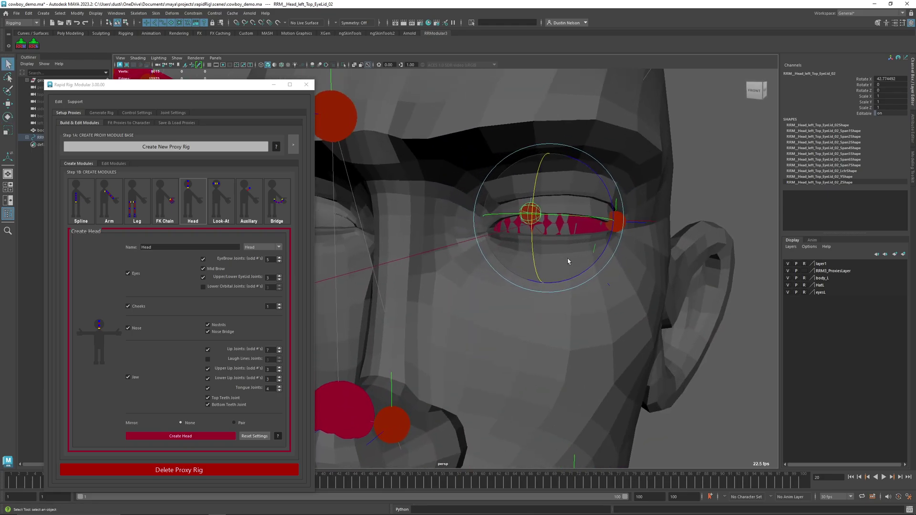
Step: Rotate the left eye's outer and middle top eyelid proxies so they follow the edge of the upper lid
key("4")
key("5")
key("e")
mouse_move(594, 205)
left_mouse_down()
mouse_move(587, 246)
mouse_move(552, 227)
left_mouse_up()
left_click_drag(524, 166, 576, 200)
left_click_drag(577, 198, 567, 218)
left_click(517, 216)
left_click_drag(534, 202, 547, 187, "alt")
left_click_drag(573, 237, 608, 245, "alt")
left_click_drag(575, 274, 580, 274)
Step: Rotate the left eye's inner top eyelid proxy to about 39.4, 17.3 and 8.5 in X, Y and Z
scroll(539, 252, "down", 3)
key("4")
left_click(484, 180)
mouse_move(504, 222)
left_mouse_down()
mouse_move(535, 259)
mouse_move(532, 204)
left_mouse_up()
key("5")
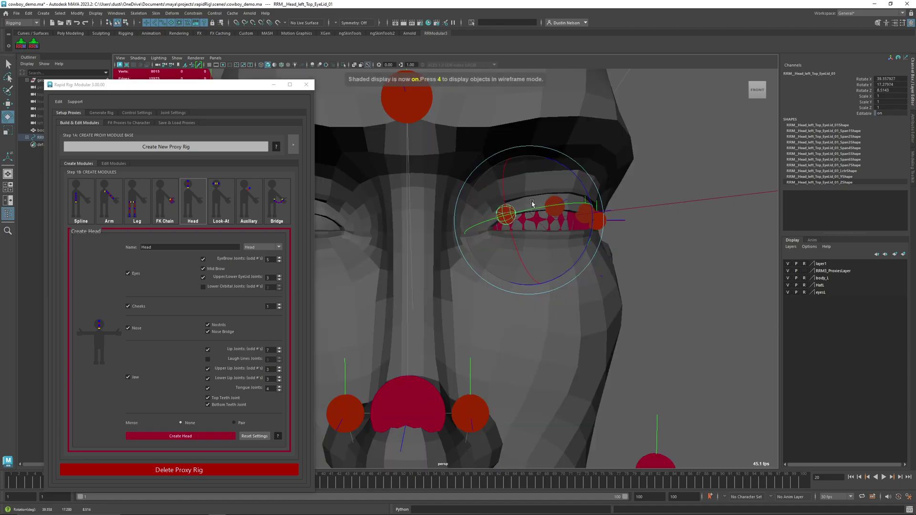
key("q")
Step: Rotate the left eye's inner corner eyelid proxy onto the eye corner, to about 6.2 in X and 33.4 in Y
key("4")
left_click(467, 221)
left_click_drag(469, 223, 492, 233, "alt")
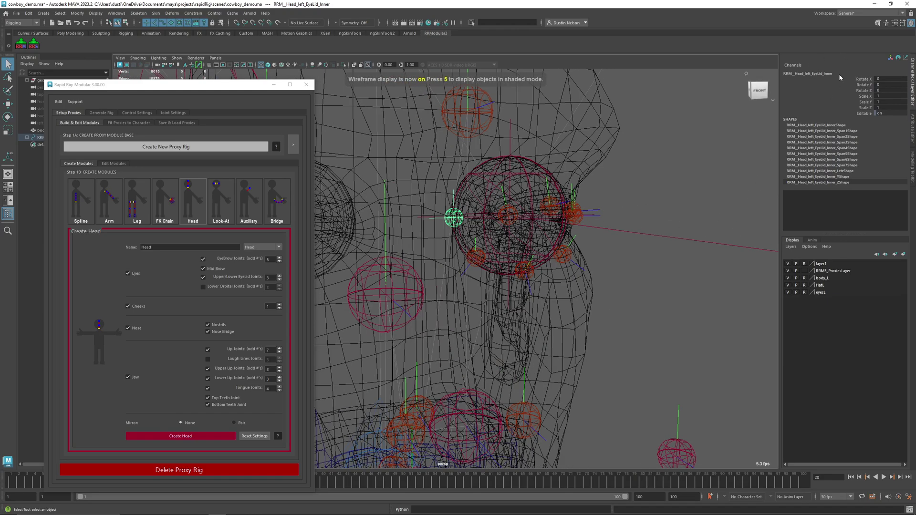
key("5")
key("e")
left_click_drag(508, 220, 523, 222)
left_click_drag(485, 197, 490, 207)
left_click_drag(584, 221, 522, 220, "alt")
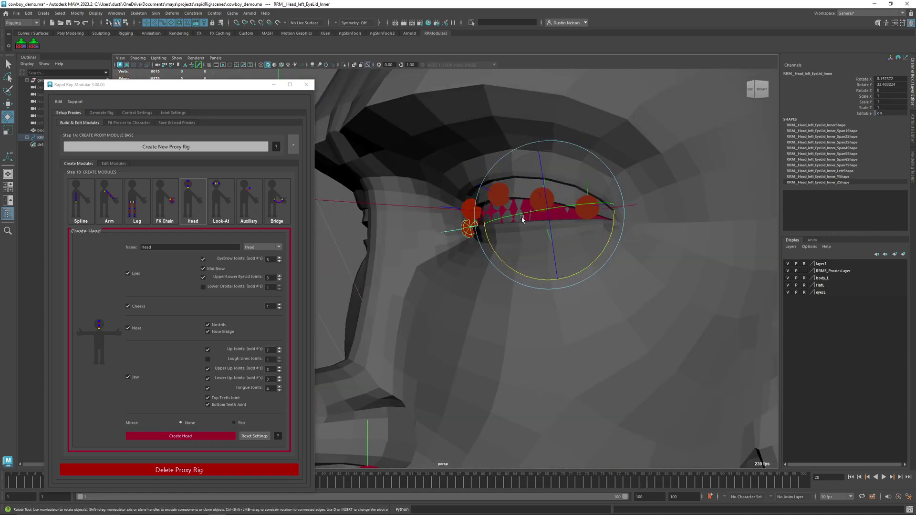
Step: Refine the left upper eyelid proxies, rotating the middle one to about 41.3, 11.5 and 16.2 in X, Y and Z
key("4")
mouse_move(609, 229)
left_mouse_down("alt")
mouse_move(628, 209)
mouse_move(565, 223)
mouse_move(612, 222)
mouse_move(576, 220)
mouse_move(592, 219)
mouse_move(577, 214)
mouse_move(584, 211)
left_mouse_up("alt")
key("q")
left_click(557, 220)
key("5")
key("e")
key("q")
left_click(558, 209)
key("e")
key("q")
left_click(557, 206)
key("e")
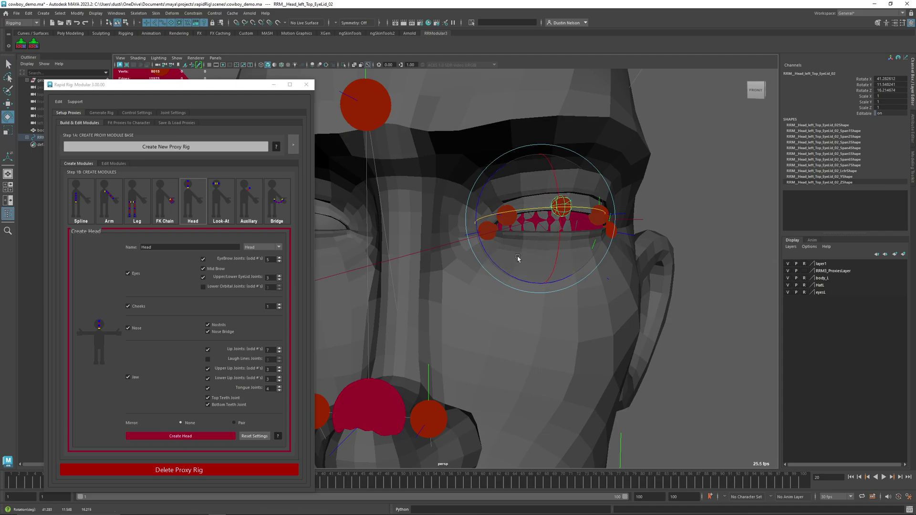
Step: Refine the rotation of the left inner top eyelid proxy to about 42.8, 25.3 and 15.2 in X, Y and Z
key("q")
left_click(509, 216)
key("e")
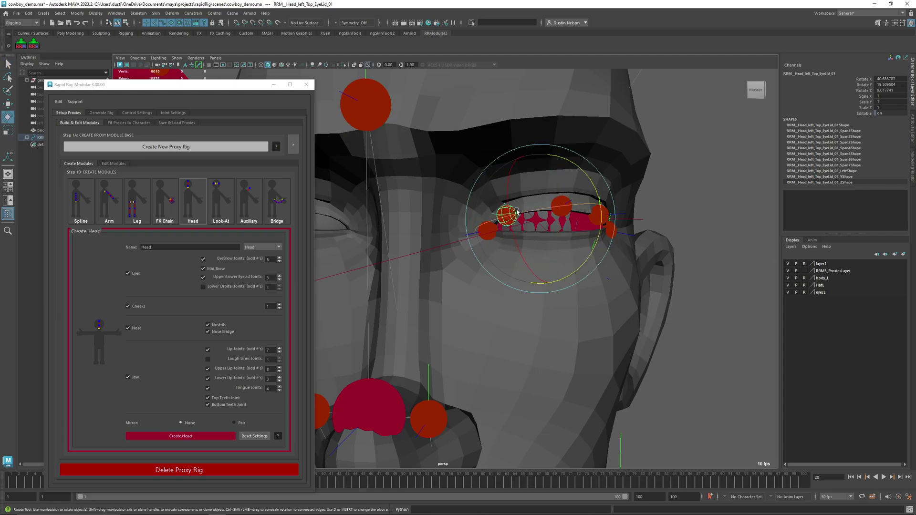
left_click_drag(534, 211, 543, 236)
key("q")
left_click_drag(593, 281, 557, 273, "alt")
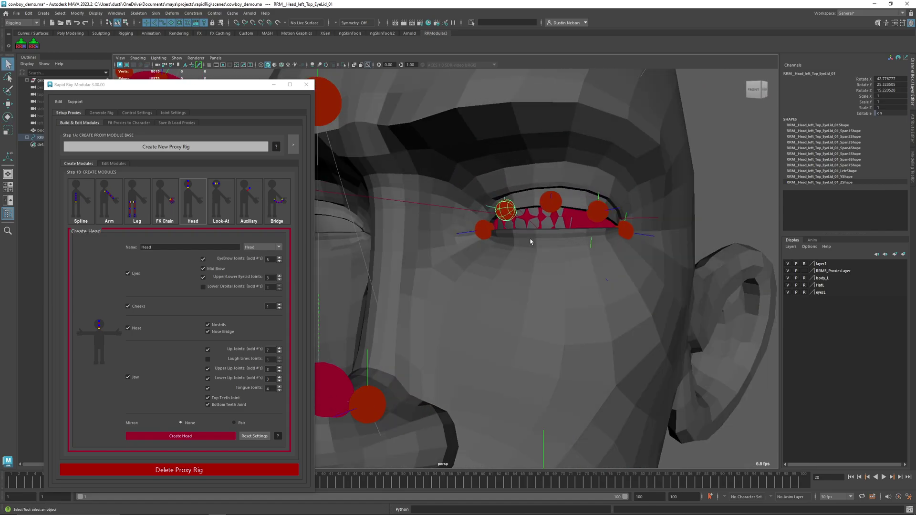
Step: Move the first left eyebrow proxy onto the inner brow, at about 0.19 in X, -0.41 in Y and 0.56 in Z
scroll(531, 242, "down", 4)
scroll(546, 214, "down", 2)
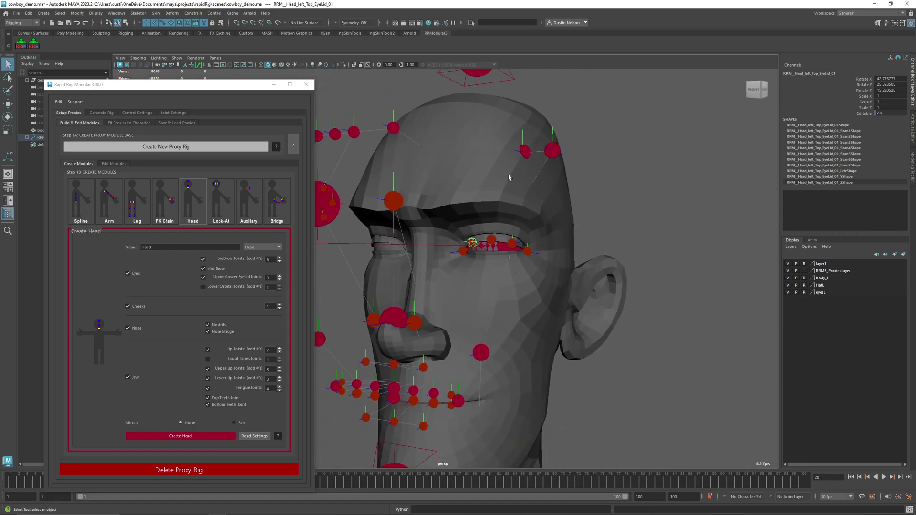
key("4")
left_click(446, 159)
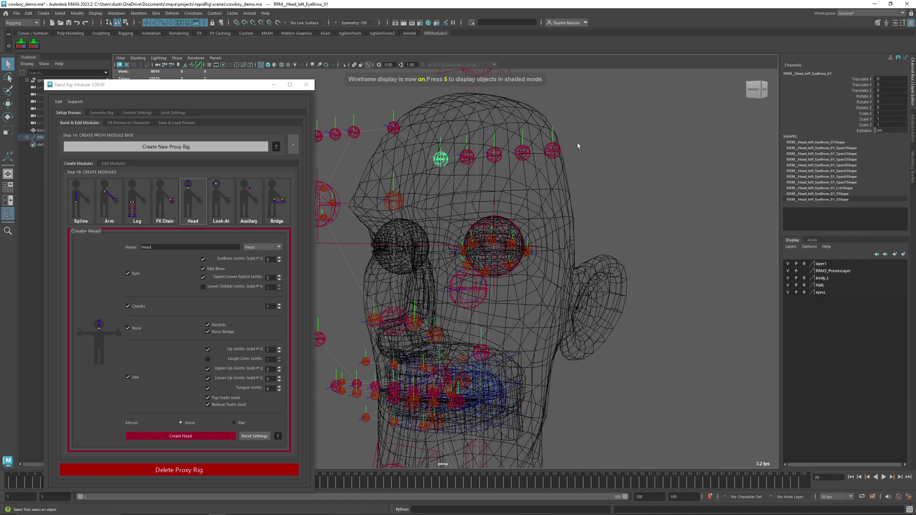
left_click_drag(446, 166, 443, 167)
key("w")
left_click_drag(496, 119, 491, 293)
left_click_drag(556, 244, 565, 247)
left_click_drag(523, 271, 472, 250, "alt")
key("4")
left_click(435, 201)
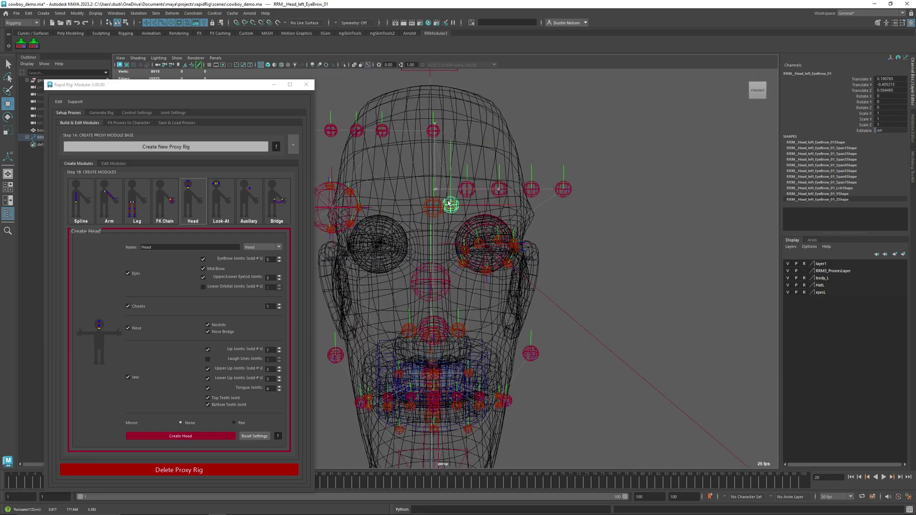
Step: Move the second left eyebrow proxy down onto the brow, at about 0.12 in X, -0.19 in Y and 0.49 in Z
left_click(467, 189)
key("w")
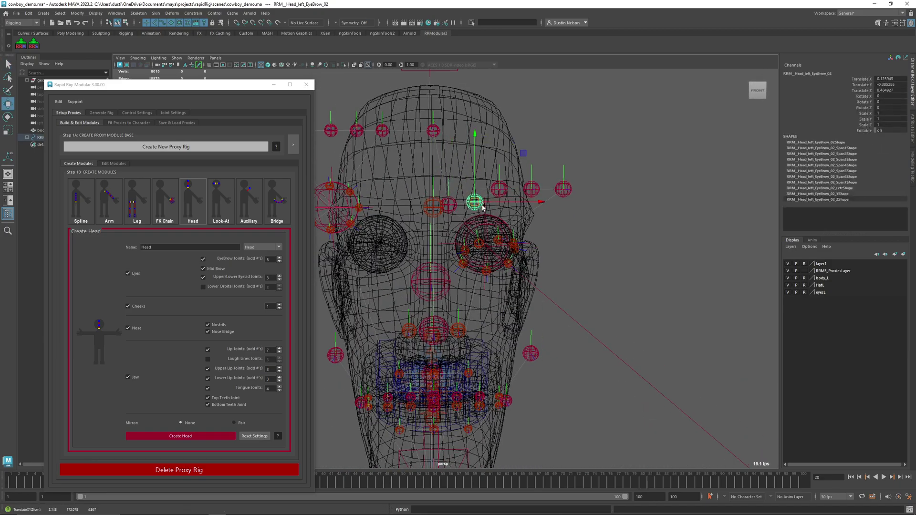
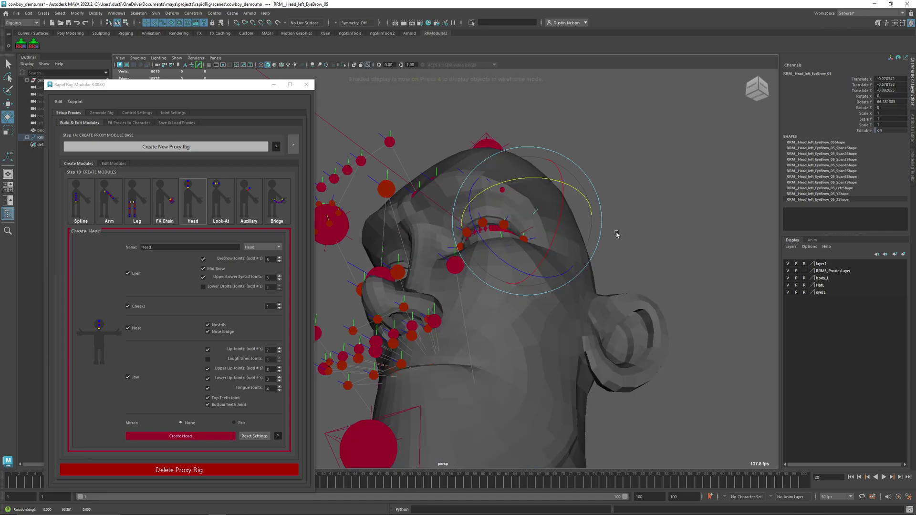
Step: Move the fifth left eyebrow proxy onto the outer brow end, at about -0.20 in X, -0.62 in Y and -0.20 in Z
key("w")
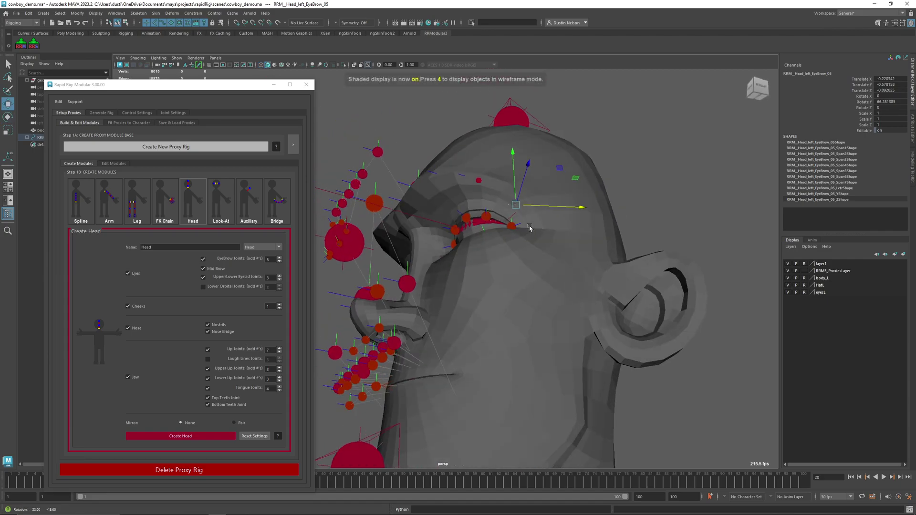
key("e")
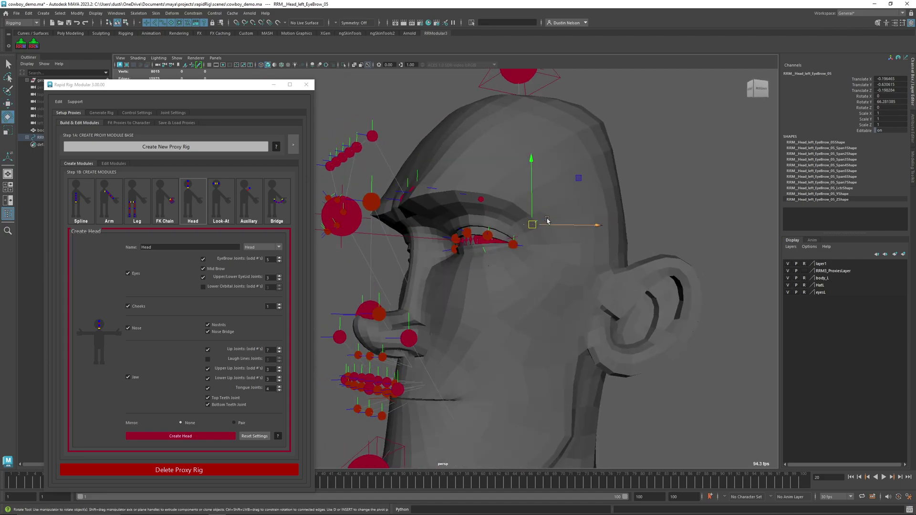
key("q")
Step: Rotate the fourth left eyebrow proxy to follow the brow and adjust its position on the surface
left_click(481, 199)
key("e")
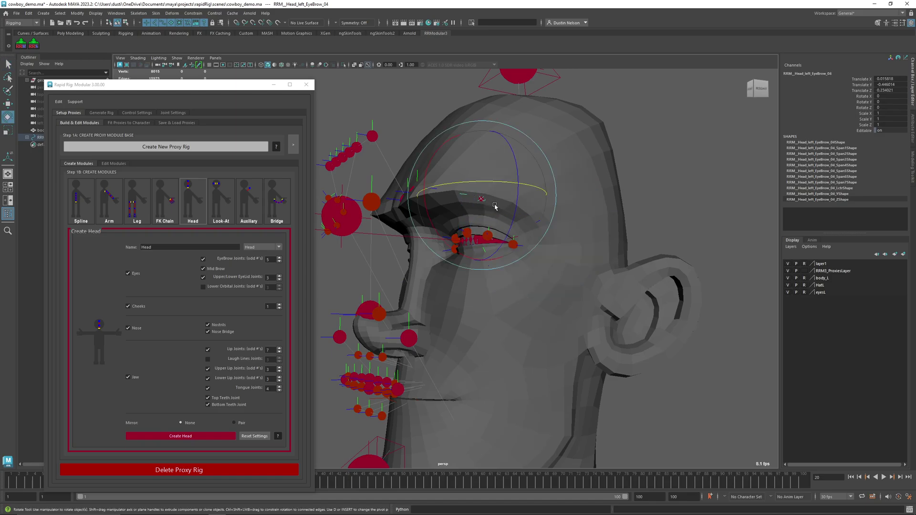
key("w")
left_click_drag(483, 199, 489, 169)
Step: Rotate the third left eyebrow proxy to about 36 in Y and move it to about 0.21, -0.41 and 0.40
left_click(491, 189)
key("e")
left_click_drag(514, 141, 544, 155)
key("w")
left_click_drag(494, 191, 496, 193)
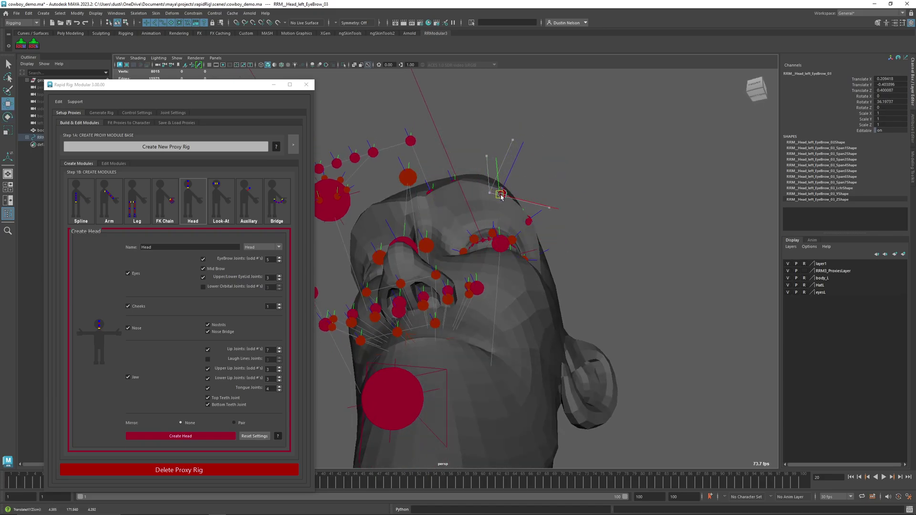
Step: Rotate the second left eyebrow proxy to about 5 in Y and turn the first one slightly to follow the brow
left_click(456, 183)
key("e")
key("q")
left_click(422, 184)
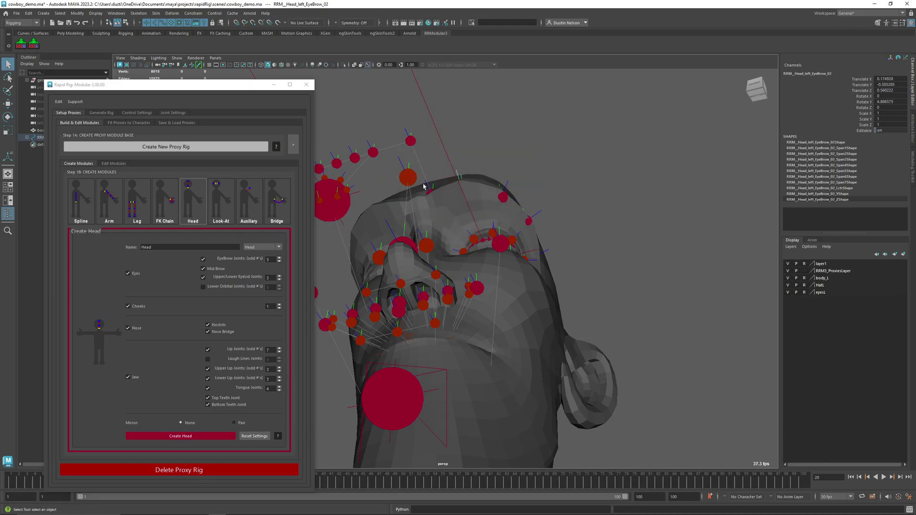
left_click(428, 186)
key("e")
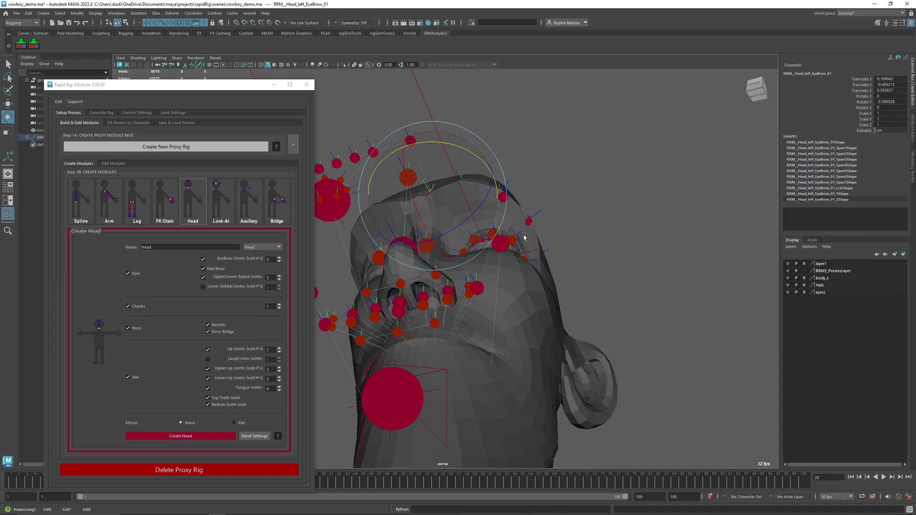
left_click_drag(453, 224, 443, 259, "alt")
key("q")
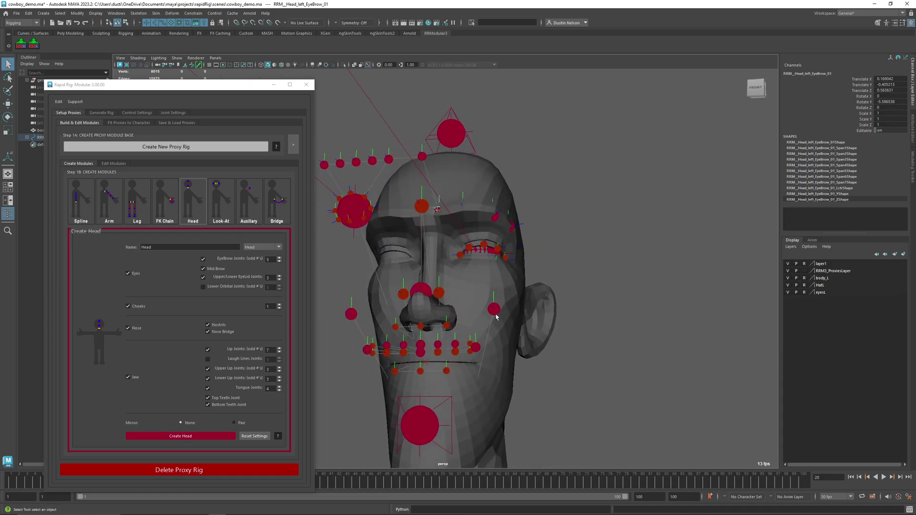
Step: Move the head's jaw proxy back, down and into place at the jaw hinge just in front of the ear
mouse_move(481, 352)
left_mouse_down("alt")
mouse_move(433, 370)
mouse_move(482, 365)
left_mouse_up("alt")
left_click(412, 365)
key("w")
key("4")
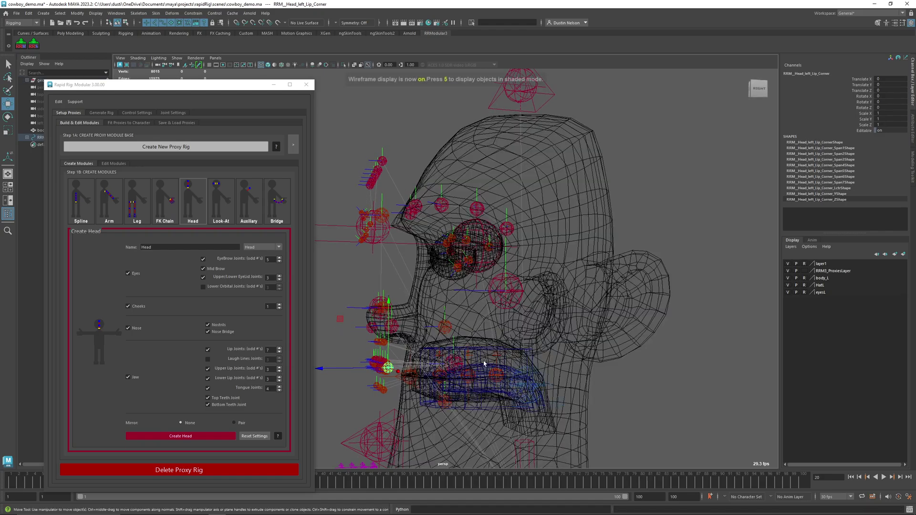
left_click(447, 328)
middle_click_drag(447, 329, 415, 280, "alt")
left_click_drag(415, 280, 406, 281, "alt")
middle_click_drag(423, 280, 432, 254, "alt")
left_click_drag(473, 258, 440, 207, "alt")
left_click(479, 206)
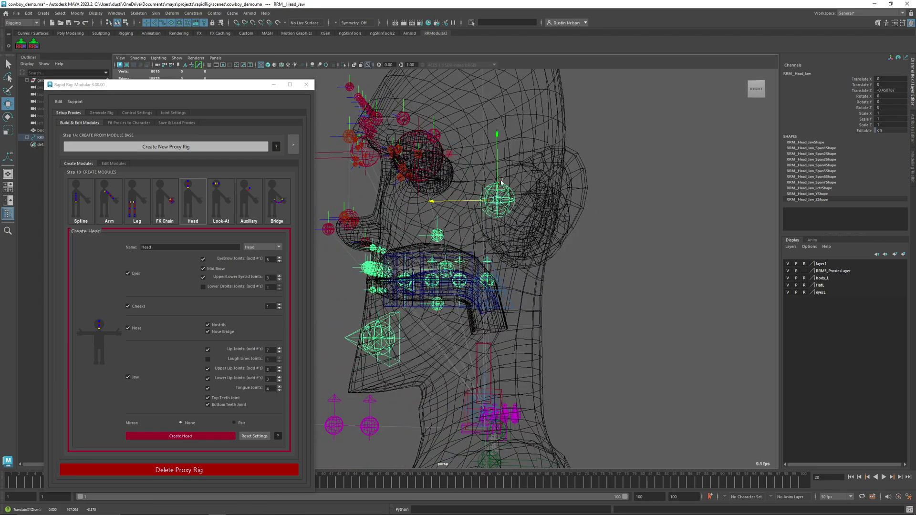
left_click_drag(503, 176, 502, 221)
left_click_drag(467, 245, 446, 246)
Step: Move the bottom teeth proxy onto the lower teeth, at about 0.69 in Y and -0.13 in Z
key("q")
left_click(423, 310)
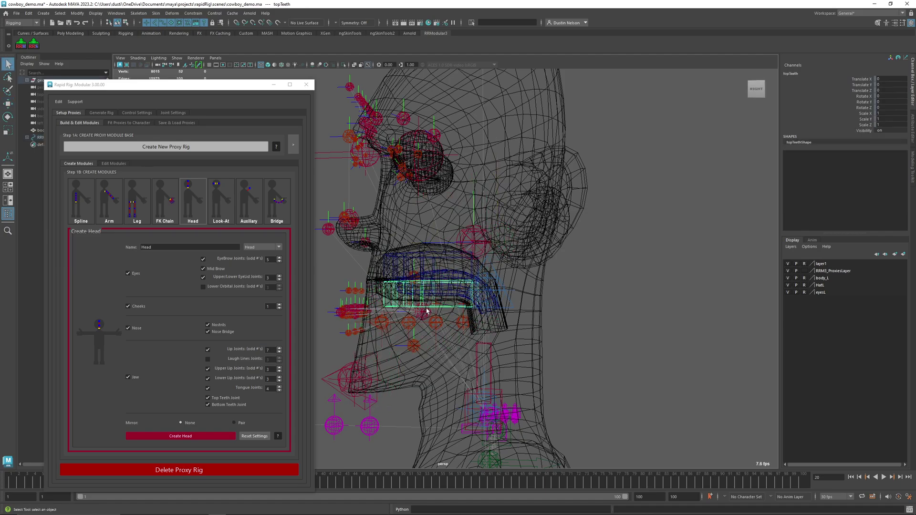
middle_click_drag(426, 319, 457, 273, "alt")
right_click_drag(457, 274, 449, 326, "alt")
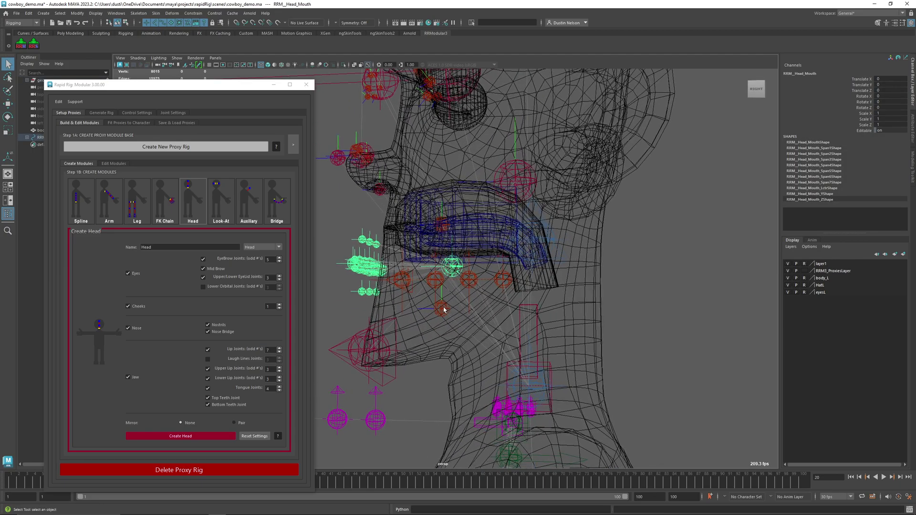
left_click(443, 309)
key("w")
left_click_drag(443, 276, 453, 222)
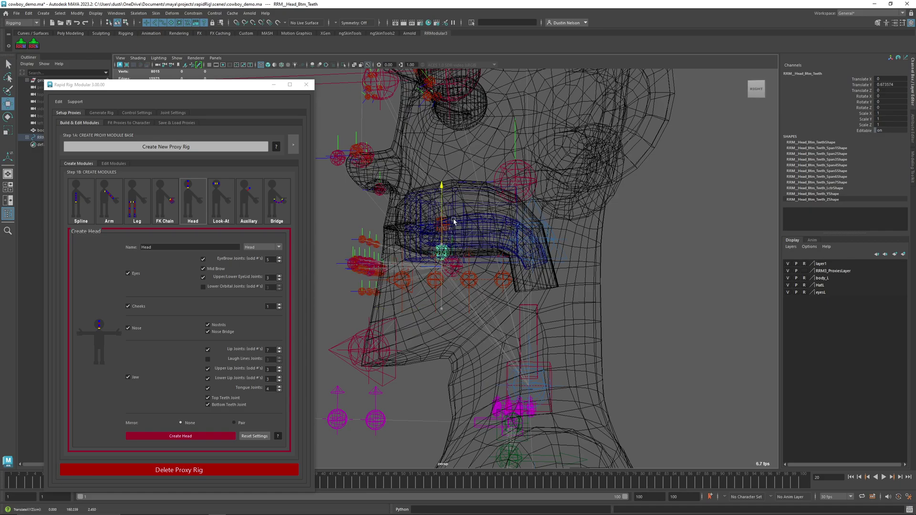
left_click_drag(403, 252, 425, 229, "alt")
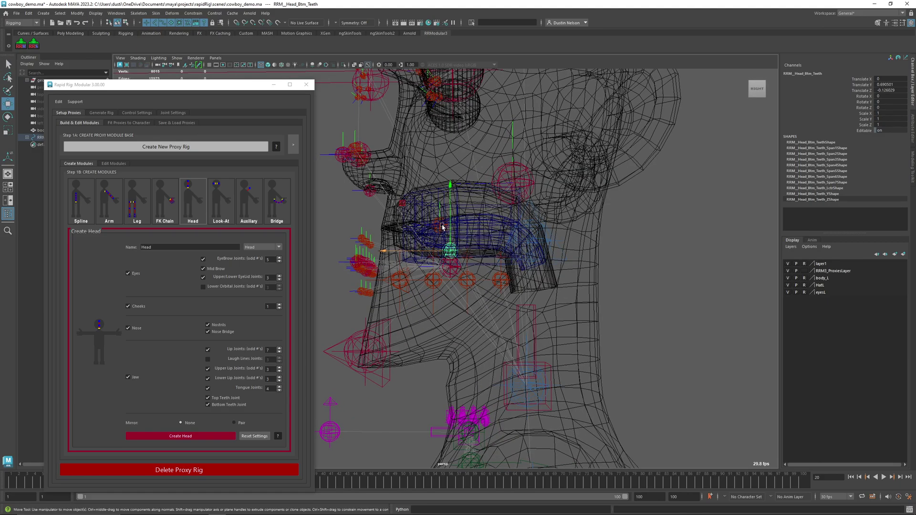
Step: Select the top teeth proxy and position it within the upper teeth
left_click(427, 226)
left_click(441, 229)
left_click(440, 219)
key("q")
Step: Move the tongue base proxy up into the mouth and reposition and rotate the tongue proxies to follow the tongue mesh
left_click(502, 282)
key("w")
left_click_drag(500, 247, 494, 213)
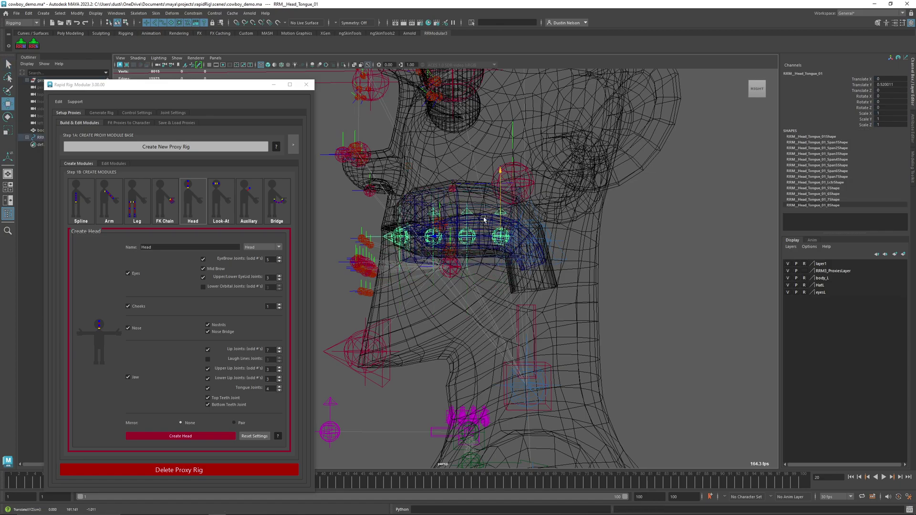
left_click_drag(406, 236, 462, 245)
key("e")
left_click_drag(513, 284, 494, 284)
key("w")
mouse_move(513, 175)
left_mouse_down()
mouse_move(513, 188)
mouse_move(506, 184)
left_mouse_up()
Step: Move the mouth proxy up to about 0.47 in Y and shift it back so the lip proxies meet the mouth
mouse_move(391, 254)
left_mouse_down("alt")
mouse_move(411, 241)
mouse_move(377, 270)
mouse_move(449, 271)
mouse_move(363, 275)
left_mouse_up("alt")
left_click(376, 268)
left_click(372, 266)
key("5")
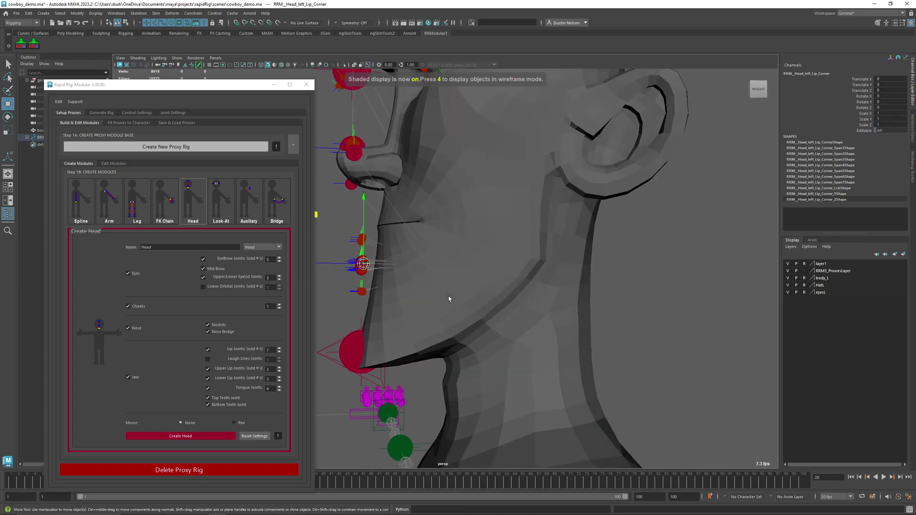
left_click_drag(445, 296, 457, 212, "alt")
key("4")
left_click(454, 273)
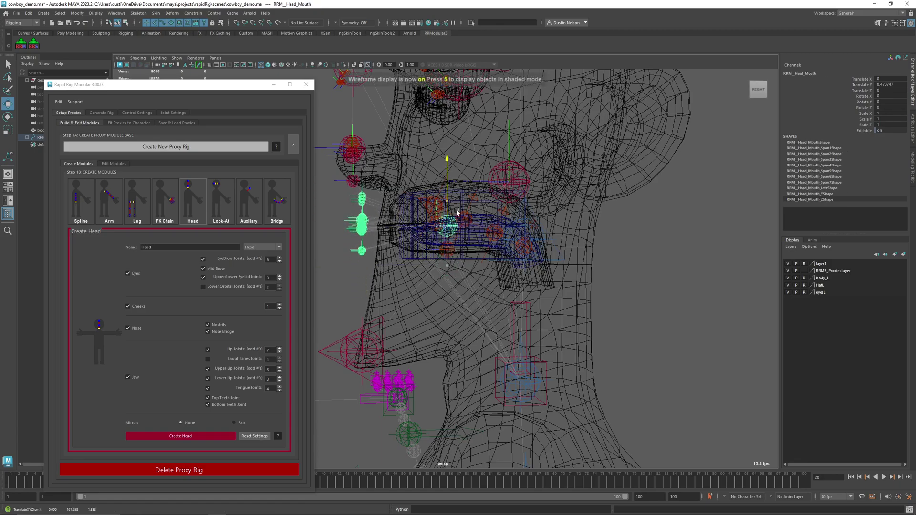
left_click_drag(380, 232, 394, 234)
Step: Move the left lip corner proxy to the corner of the mouth and rotate it to follow the face
mouse_move(460, 207)
left_mouse_down()
mouse_move(506, 240)
mouse_move(521, 239)
mouse_move(448, 242)
mouse_move(398, 229)
mouse_move(468, 244)
mouse_move(420, 257)
left_mouse_up()
key("5")
key("q")
left_click(459, 241)
key("w")
key("e")
left_click_drag(470, 283, 430, 276)
key("w")
Step: Move and rotate the left lip proxies beside the mouth corner, including the bottom lip corner, to fit the face's curve
left_click(415, 248)
key("ctrl+z")
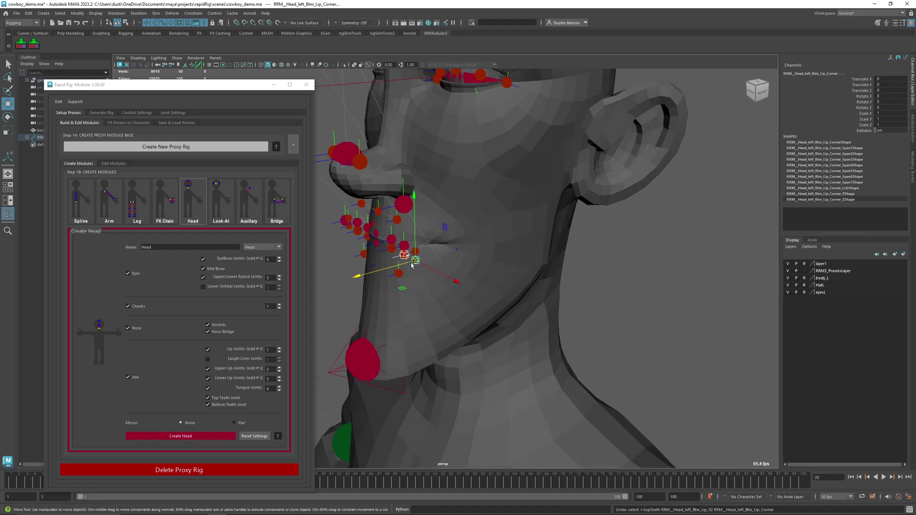
left_click_drag(402, 269, 495, 278)
key("e")
key("w")
Step: Move the second left top and bottom lip proxies together to about -0.20 in Z and rotate them to about 43 in Y
key("q")
left_click(404, 254)
left_click(404, 246, "shift")
key("w")
left_click_drag(367, 256, 474, 264)
key("e")
key("w")
left_click_drag(430, 245, 461, 246, "alt")
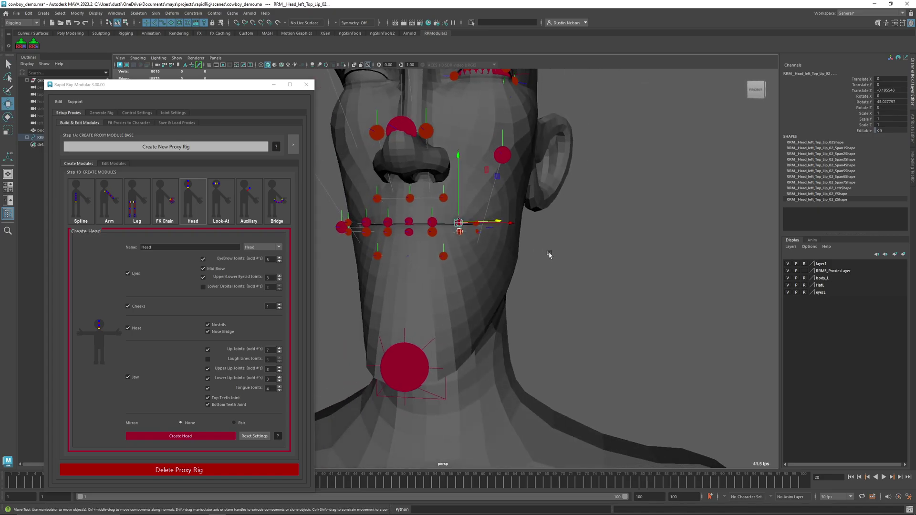
Step: Move the left cheek proxy onto the cheek surface, at about -0.19 in X and -1.49 in Z
mouse_move(550, 256)
left_mouse_down("alt")
mouse_move(468, 272)
mouse_move(482, 258)
mouse_move(415, 256)
mouse_move(549, 248)
left_mouse_up("alt")
left_click(493, 247)
left_click_drag(476, 263, 491, 222)
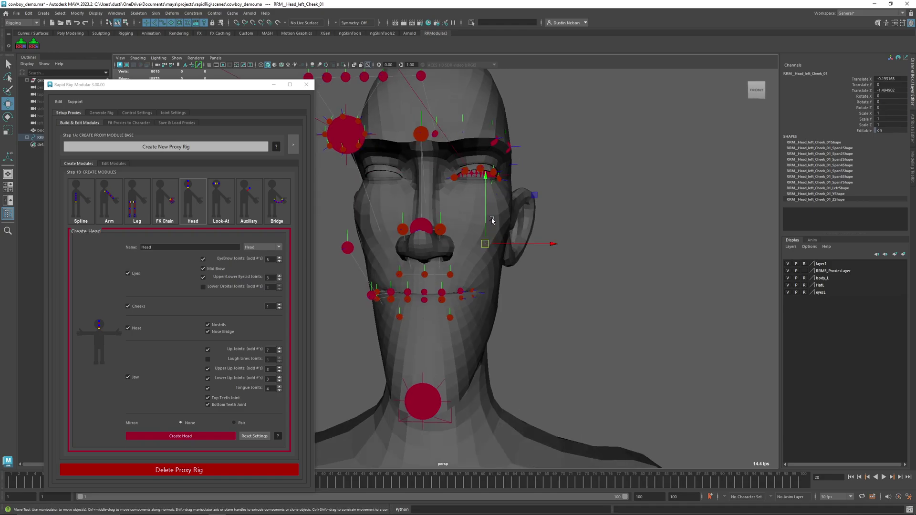
Step: Move the nose bridge proxy onto the bridge of the nose, at about -0.60 in Y and -0.61 in Z
right_click_drag(438, 227, 487, 249, "alt")
key("4")
key("q")
middle_click_drag(486, 188, 478, 238, "alt")
right_click_drag(479, 238, 319, 335, "alt")
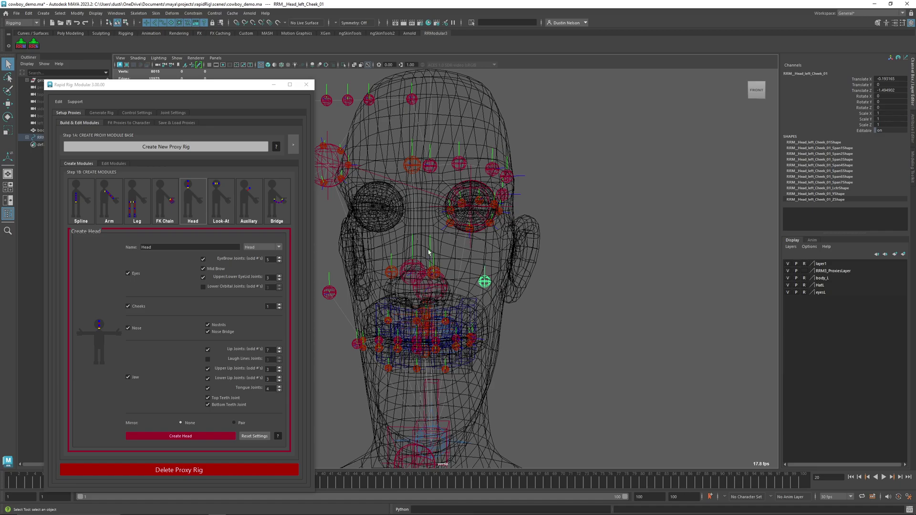
middle_click_drag(466, 238, 486, 250, "alt")
right_click_drag(487, 249, 449, 189, "alt")
left_click(465, 174)
left_click_drag(465, 174, 409, 186, "alt")
key("5")
key("w")
middle_click_drag(351, 179, 377, 219)
left_click_drag(377, 218, 401, 224)
left_click_drag(394, 267, 410, 282, "alt")
right_click_drag(411, 282, 423, 295, "alt")
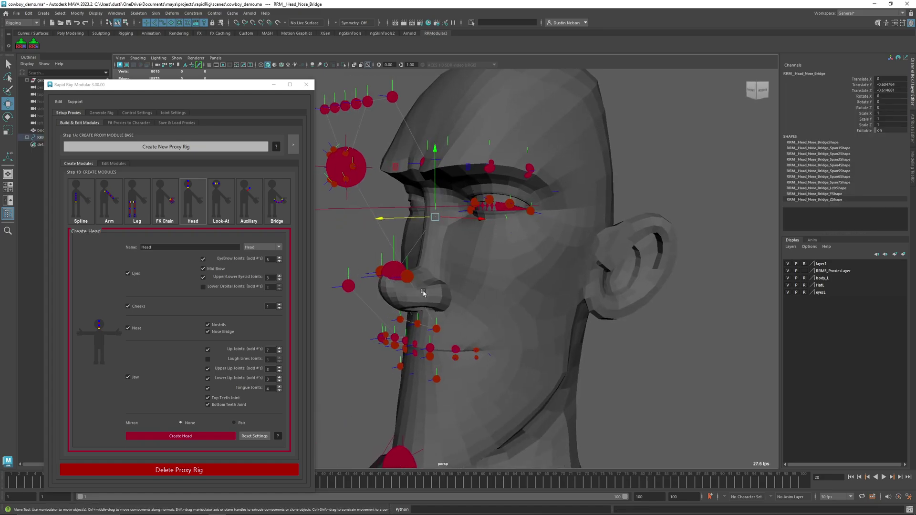
Step: Move the main nose proxy inside the nose, at about -0.25 in Y and -0.35 in Z
left_click(372, 268)
mouse_move(399, 279)
left_mouse_down("alt")
mouse_move(380, 278)
mouse_move(408, 262)
left_mouse_up("alt")
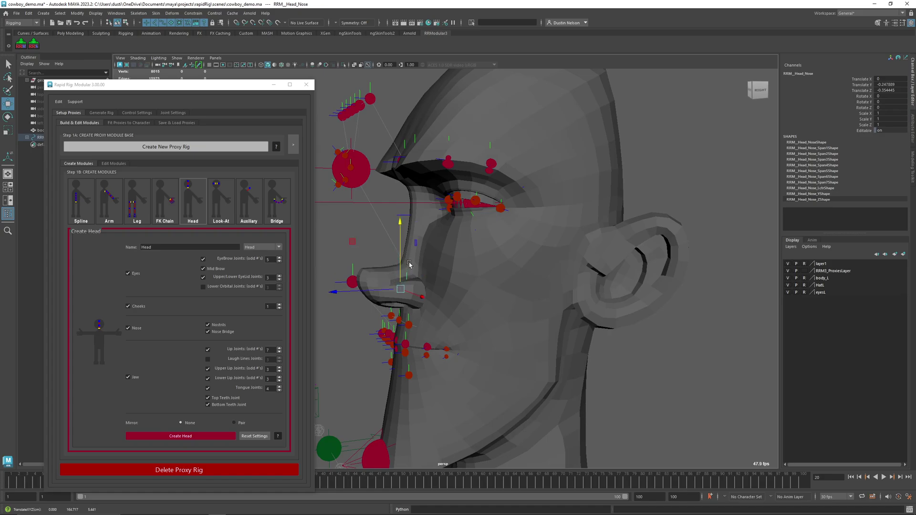
left_click_drag(375, 293, 476, 271, "alt")
Step: Inspect the nose and nostril proxies' fit inside the nose in wireframe, clear the selection and restore shaded display
key("4")
key("q")
left_click(487, 265)
key("w")
left_click_drag(476, 271, 466, 310, "alt")
scroll(518, 343, "down", 3)
left_click(668, 270)
key("5")
left_click_drag(668, 270, 494, 274, "alt")
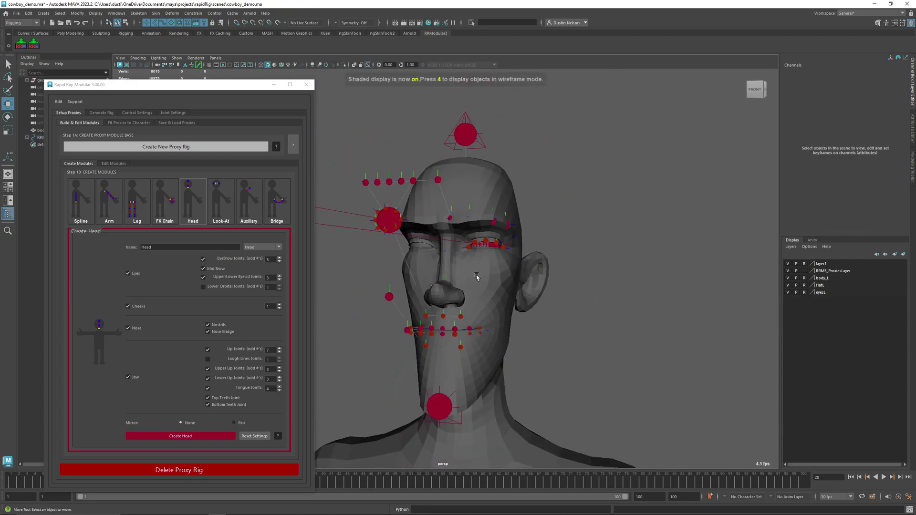